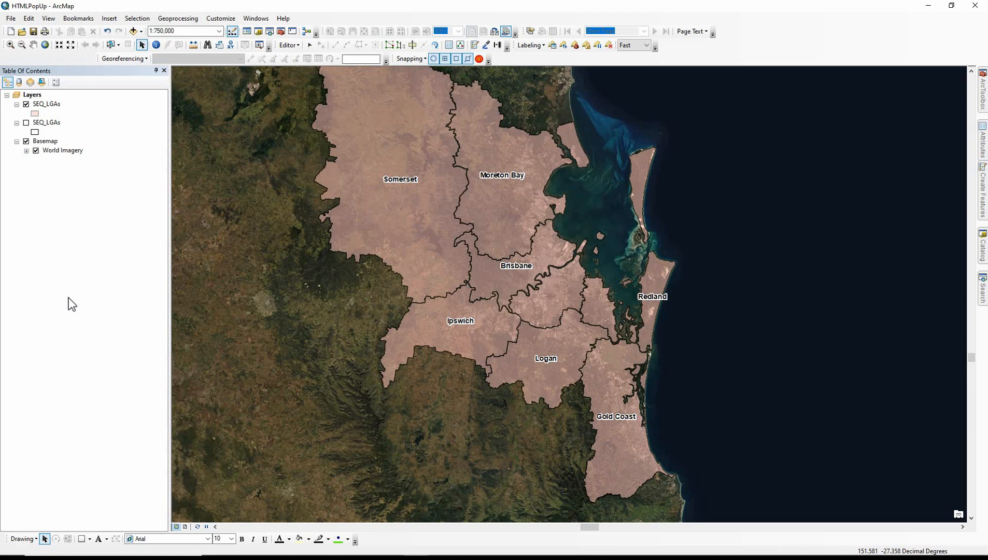
Enable HTML popup content for the upper SEQ_LGAs layer as a table of the visible fields and preview the sample HTML
double_click(52, 107)
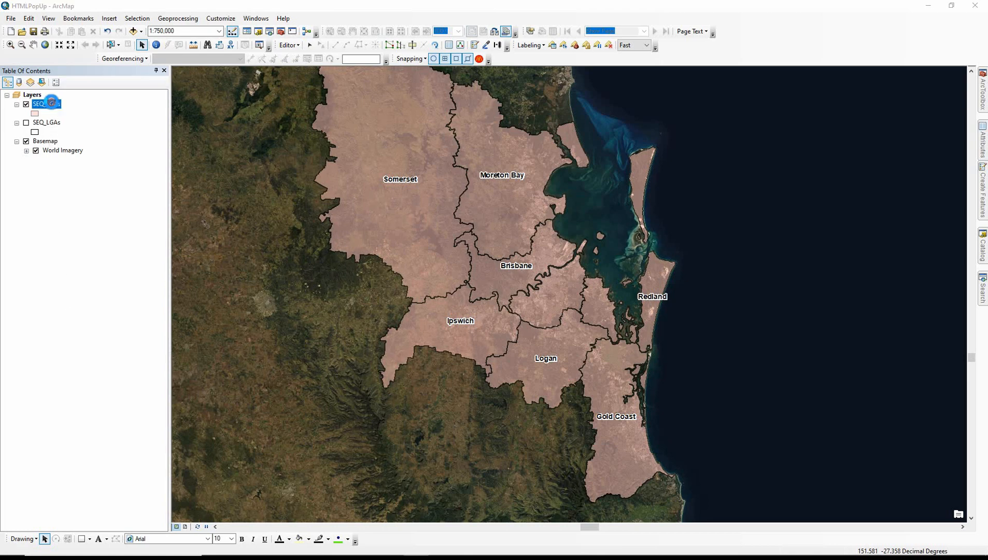
click(633, 158)
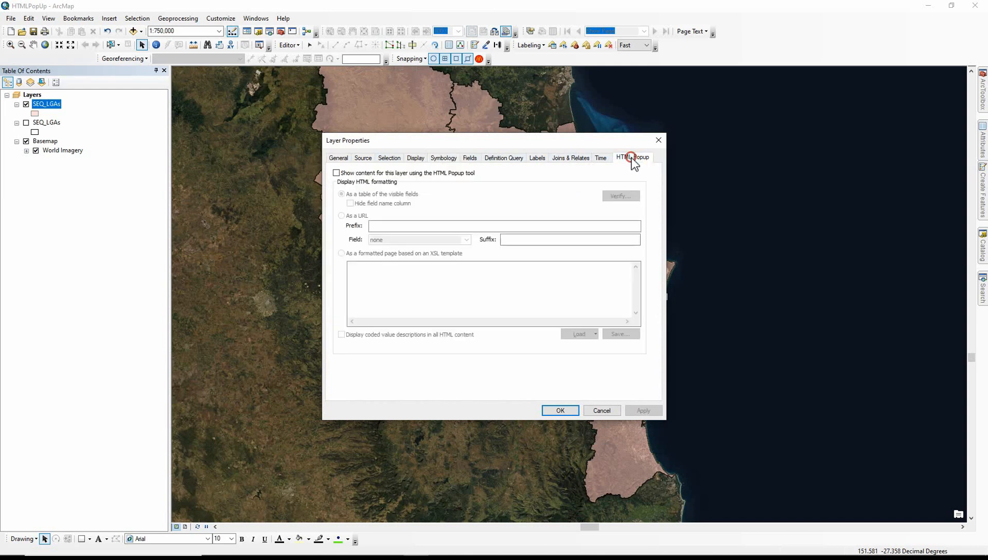
click(337, 173)
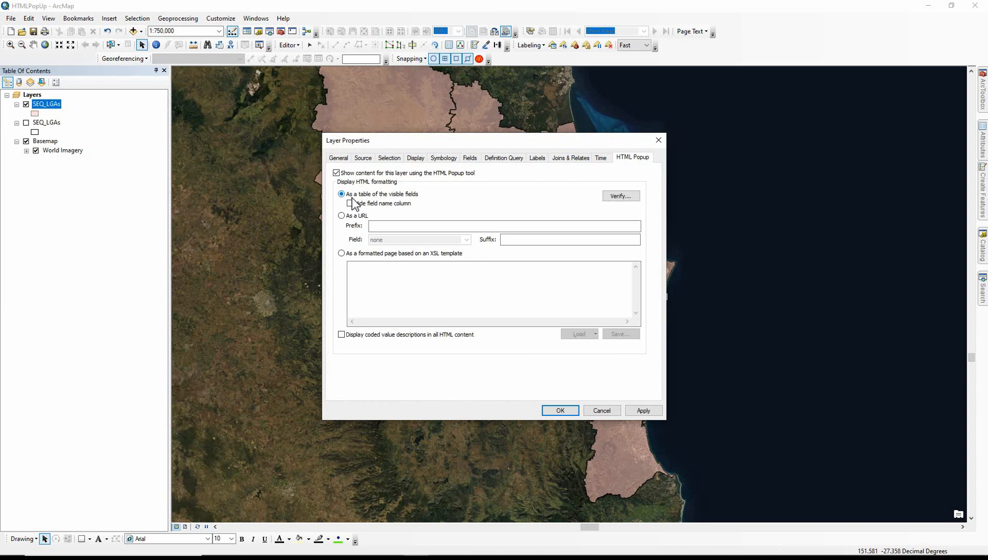
click(622, 197)
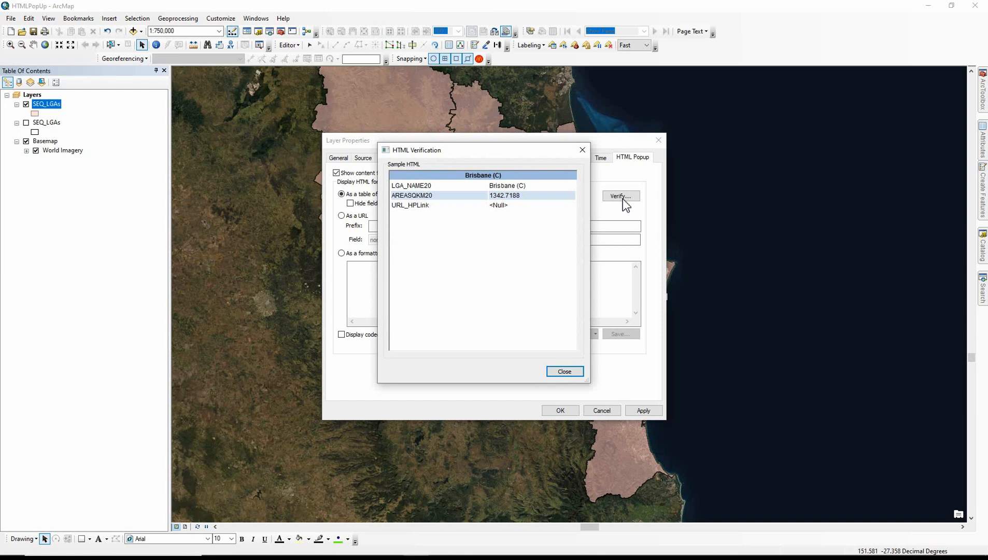
click(581, 150)
Preview the popup table with the field name column hidden, and turn that option off again
click(350, 203)
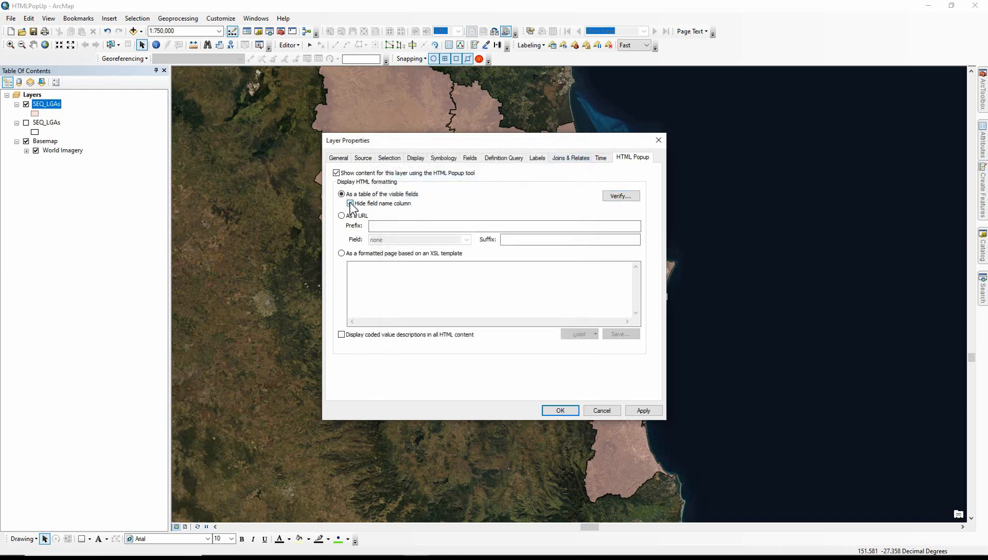
click(612, 197)
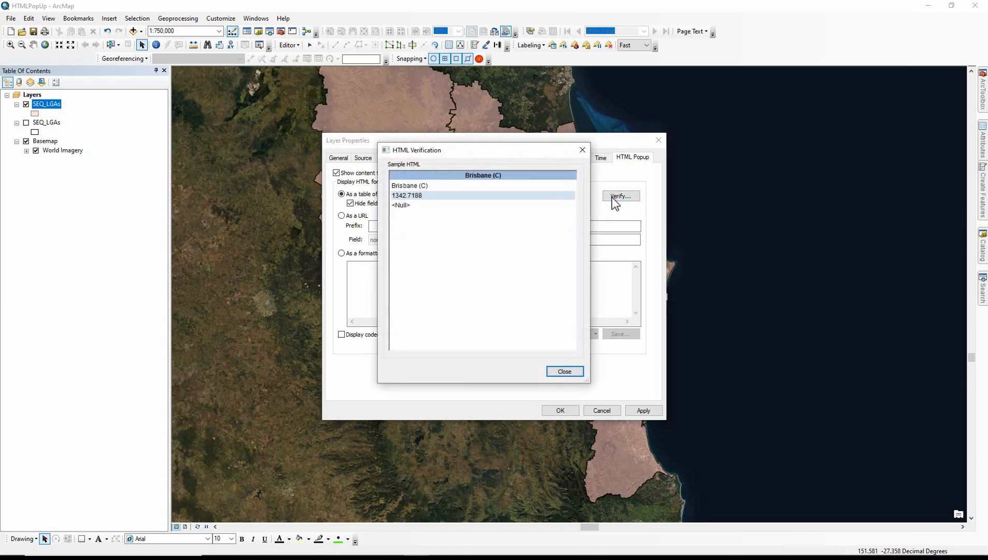
click(581, 150)
click(350, 204)
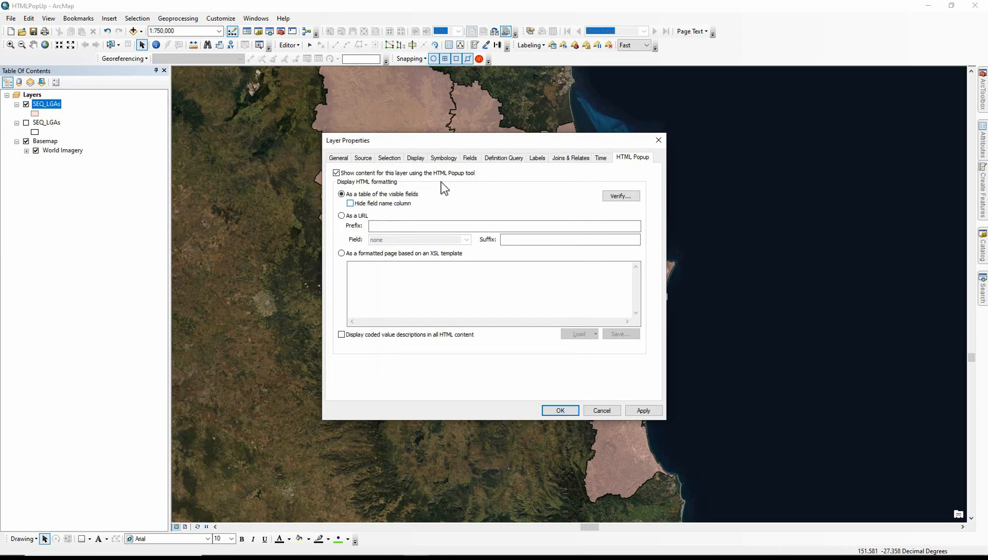
Set the alias of the LGA_NAME20 field to "LGA Name"
click(469, 157)
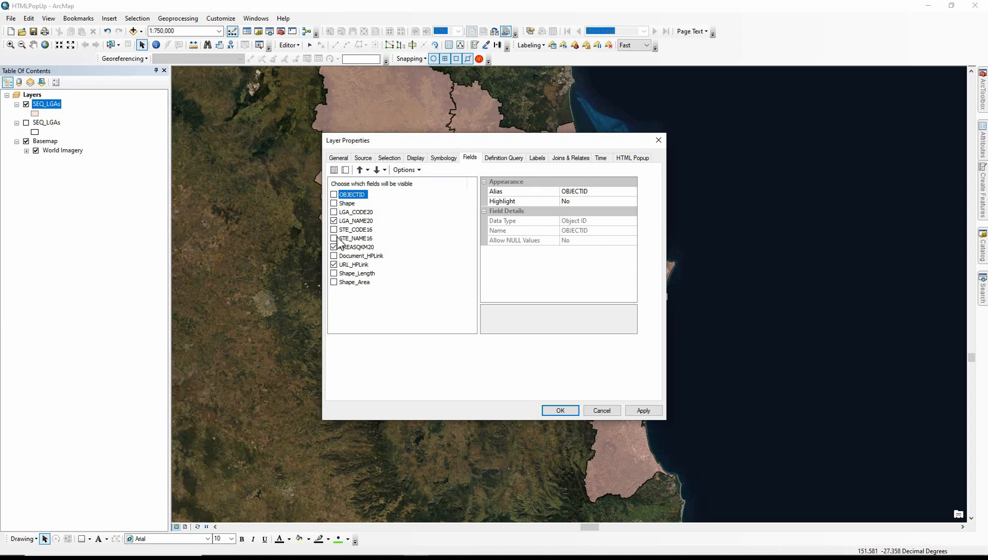
click(578, 192)
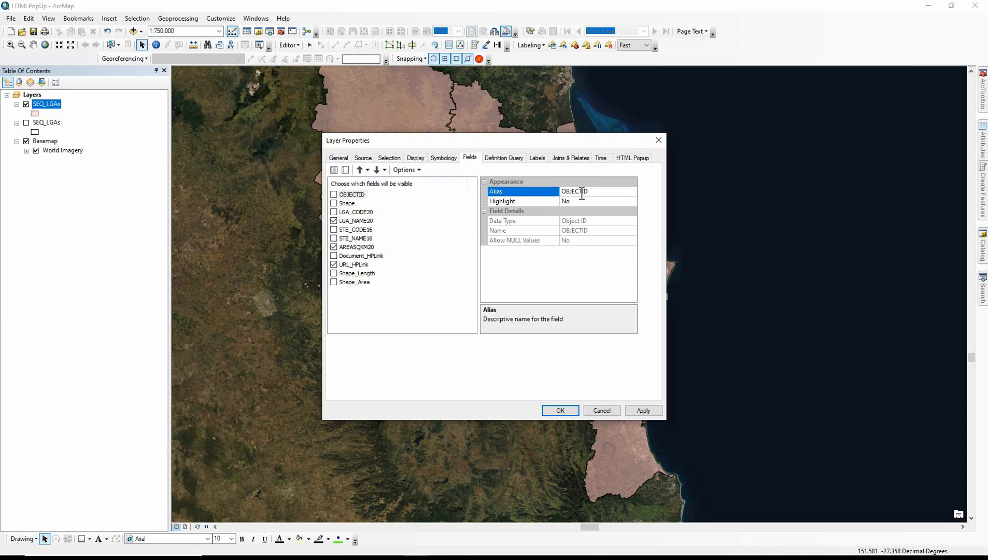
click(356, 220)
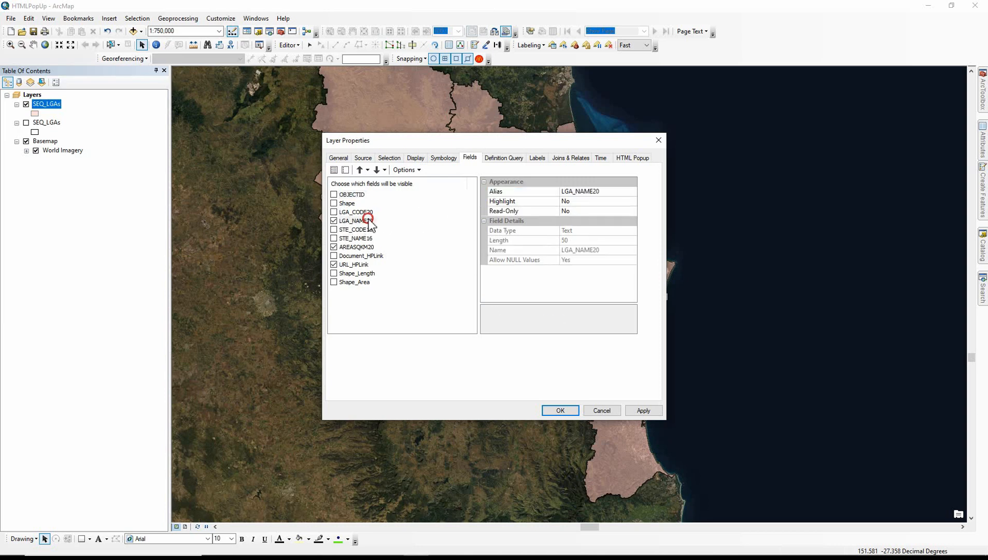
click(574, 192)
click(598, 192)
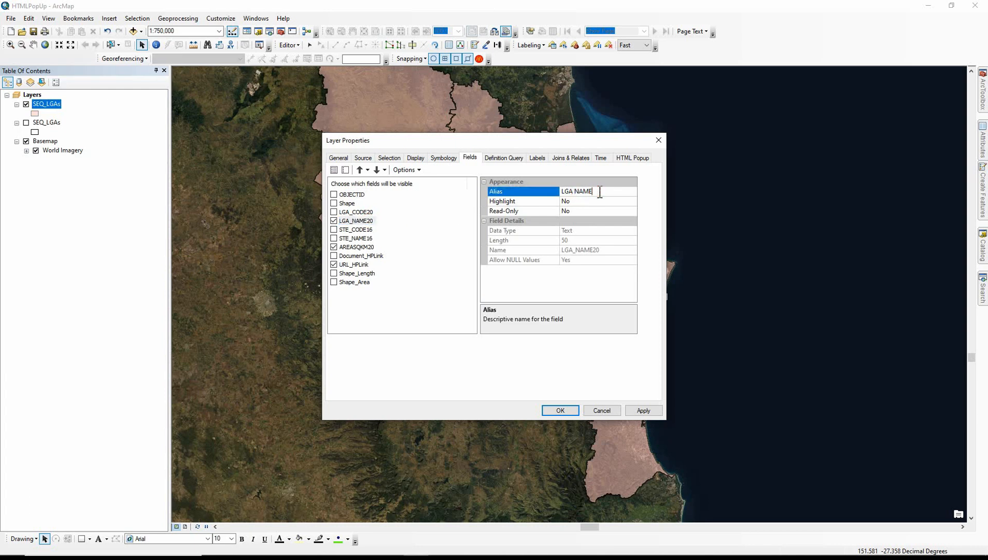
double_click(598, 192)
text(Name)
Set the alias of the AREASQKM20 field to "AREA SQKM" and accept the layer properties
click(361, 247)
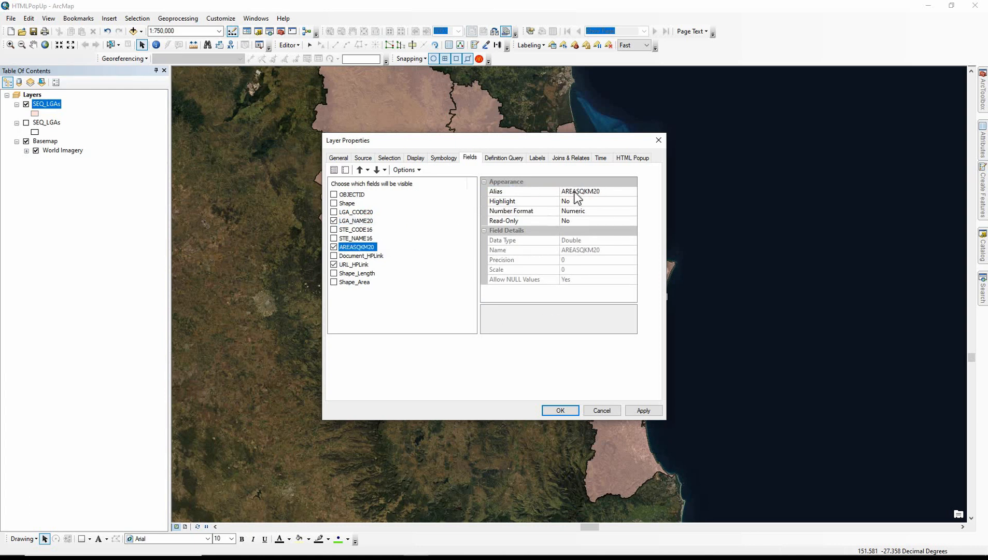
click(576, 192)
click(606, 191)
key(BackSpace)
key(BackSpace)
click(568, 408)
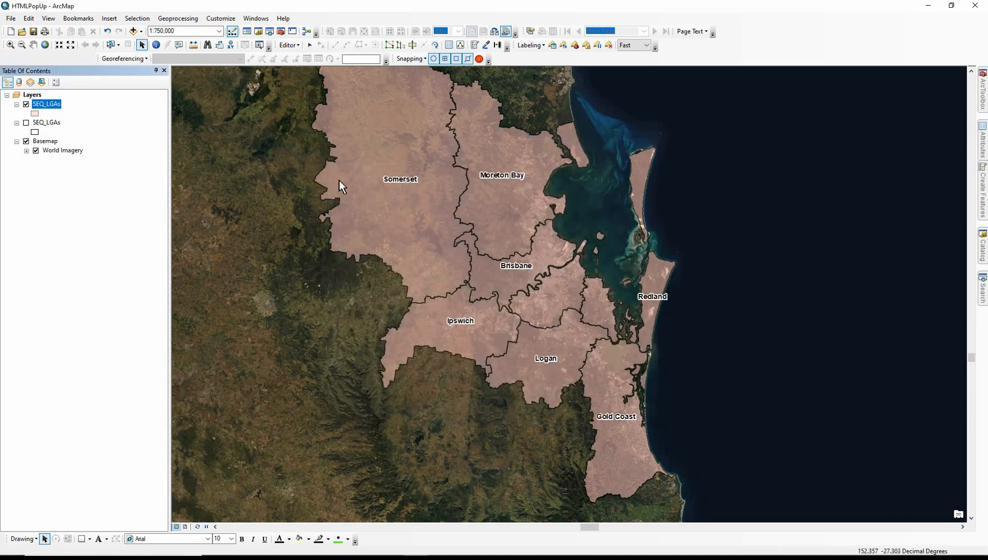
Show the HTML popup for the Somerset polygon and enlarge it to check the field aliases
click(180, 45)
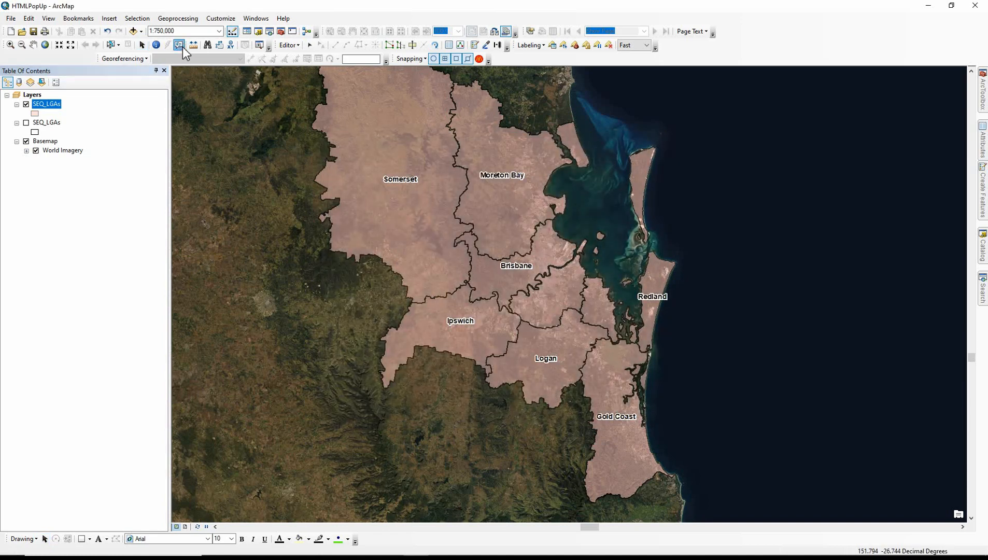
click(364, 144)
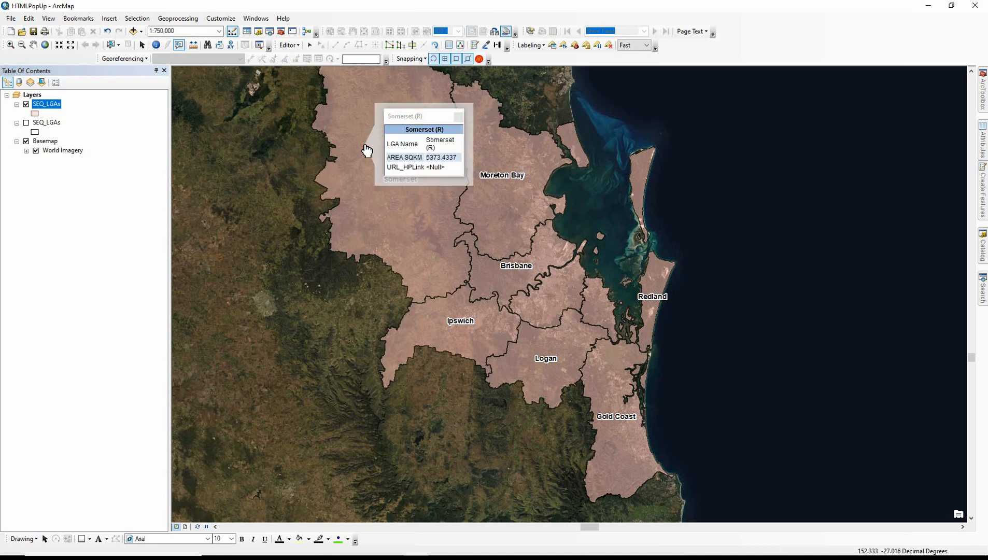
click(464, 179)
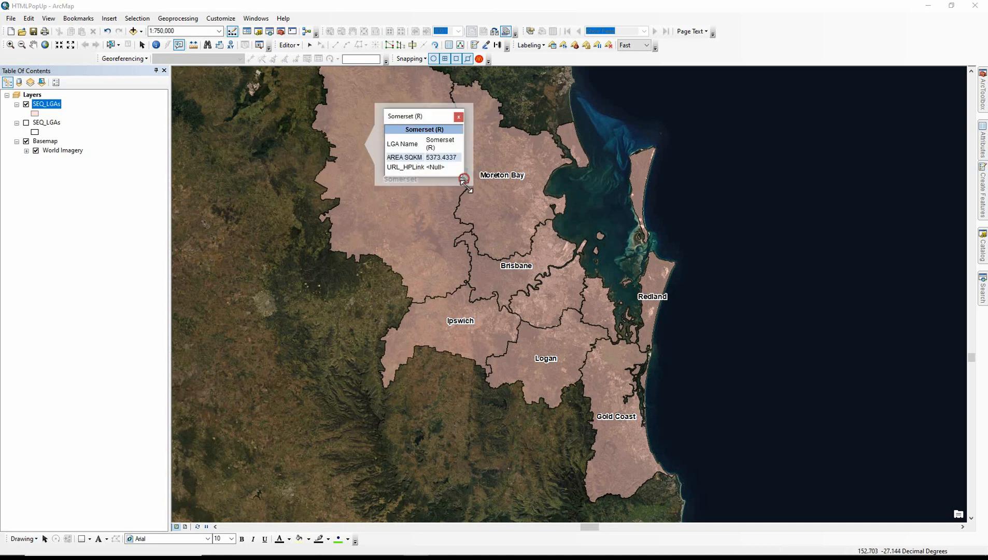
drag(465, 180, 520, 222)
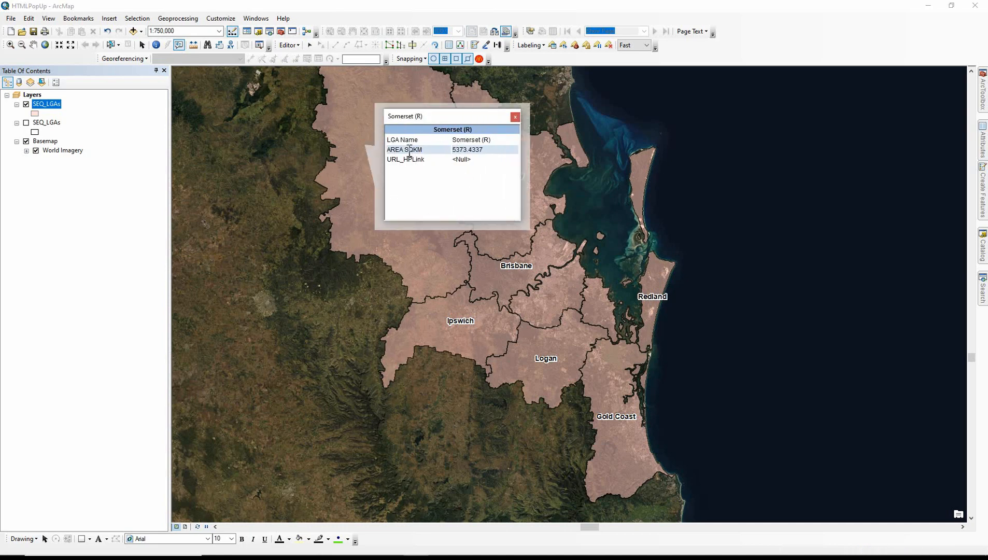
click(388, 149)
drag(388, 149, 423, 151)
click(423, 150)
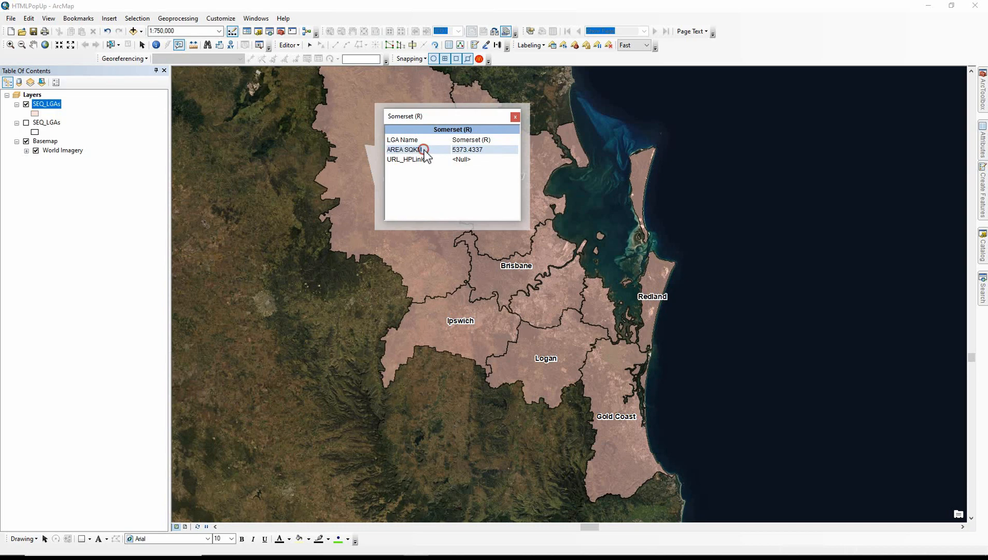
Show the HTML popup for the Brisbane polygon, enlarge it and examine its title
click(490, 272)
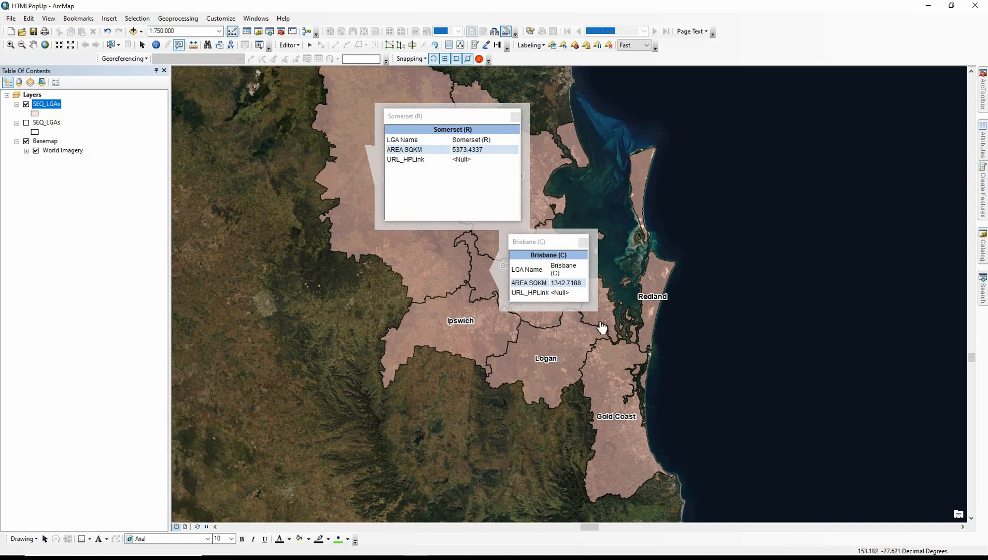
drag(590, 308, 633, 338)
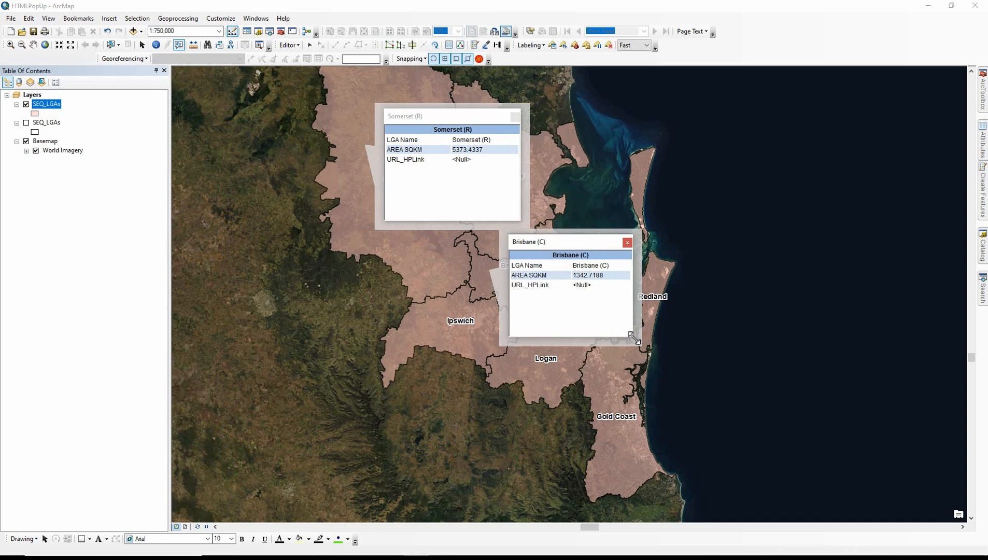
drag(592, 256, 552, 256)
Open the display properties of the upper SEQ_LGAs layer and inspect its current display expression
double_click(47, 105)
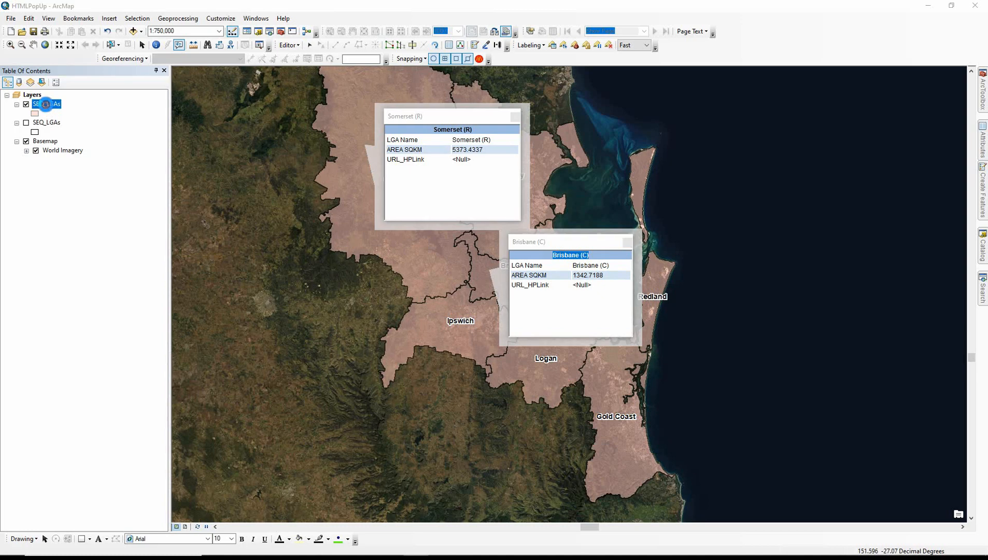
click(414, 158)
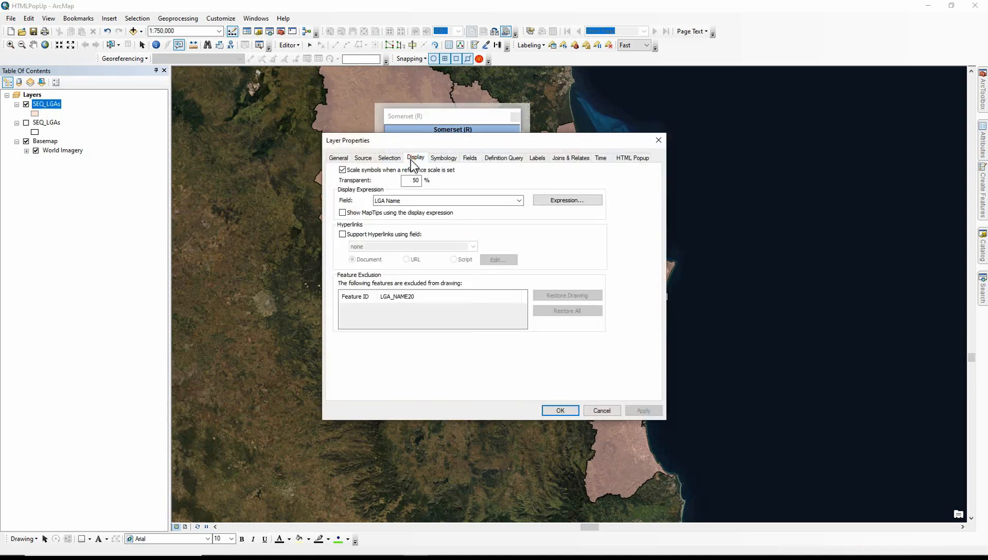
click(551, 203)
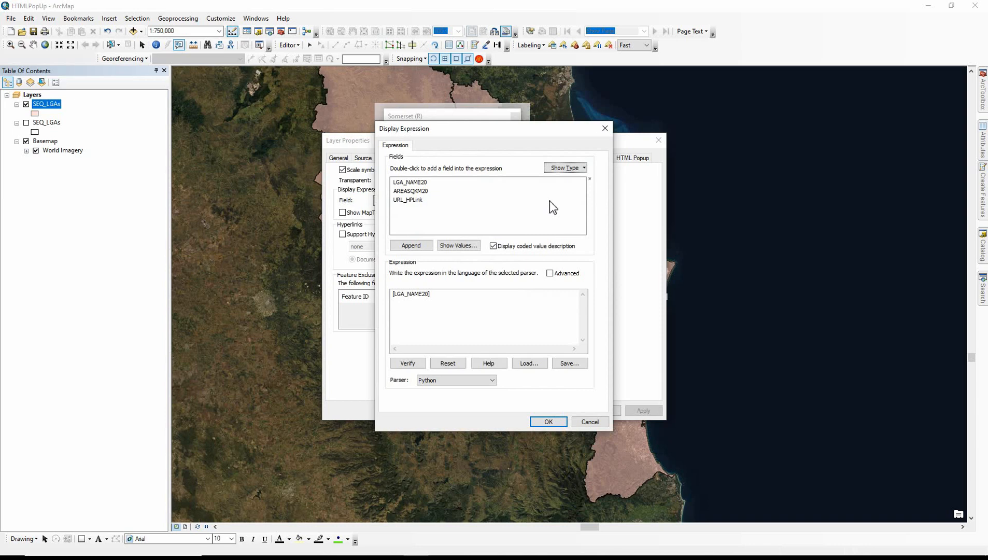
click(604, 128)
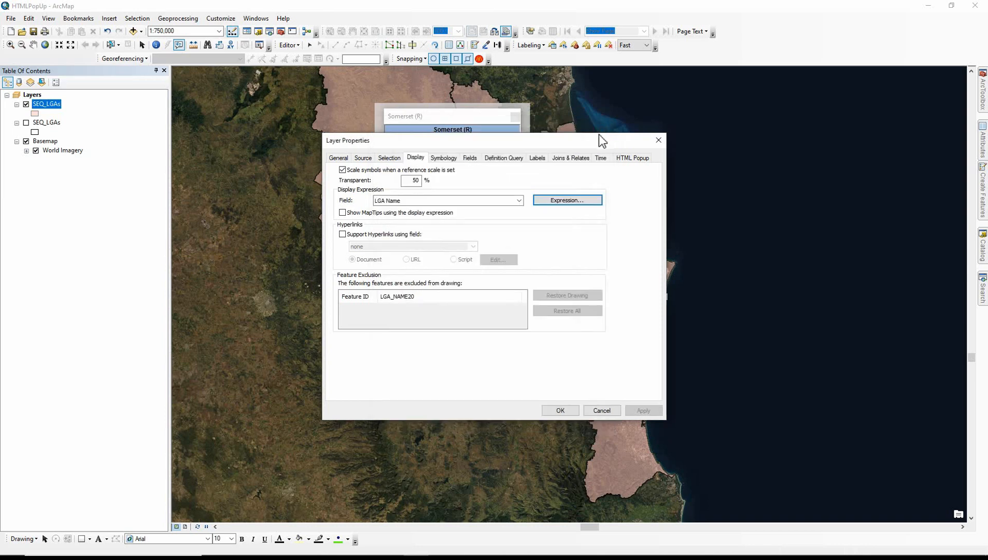
Try AREA SQKM as the display field and switch back to LGA Name
click(518, 201)
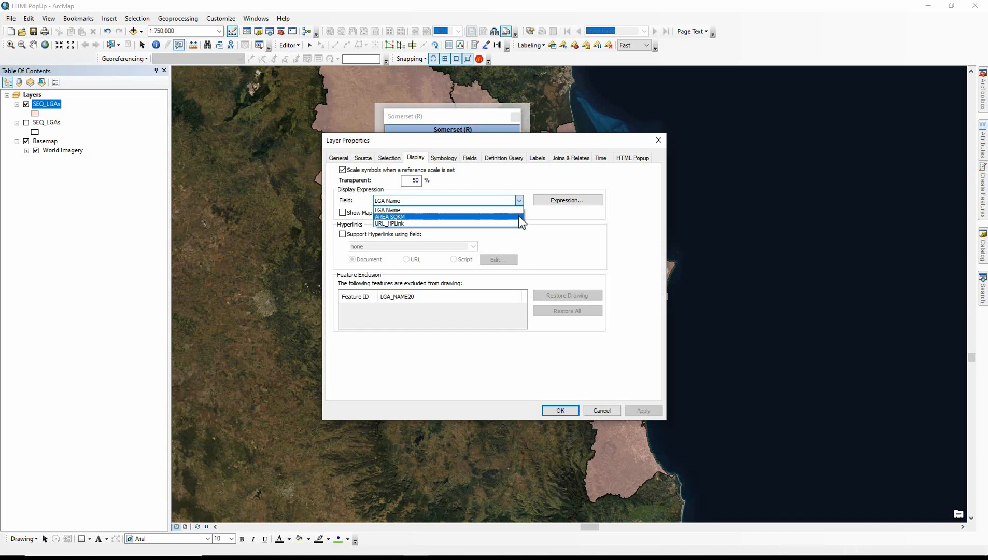
click(519, 217)
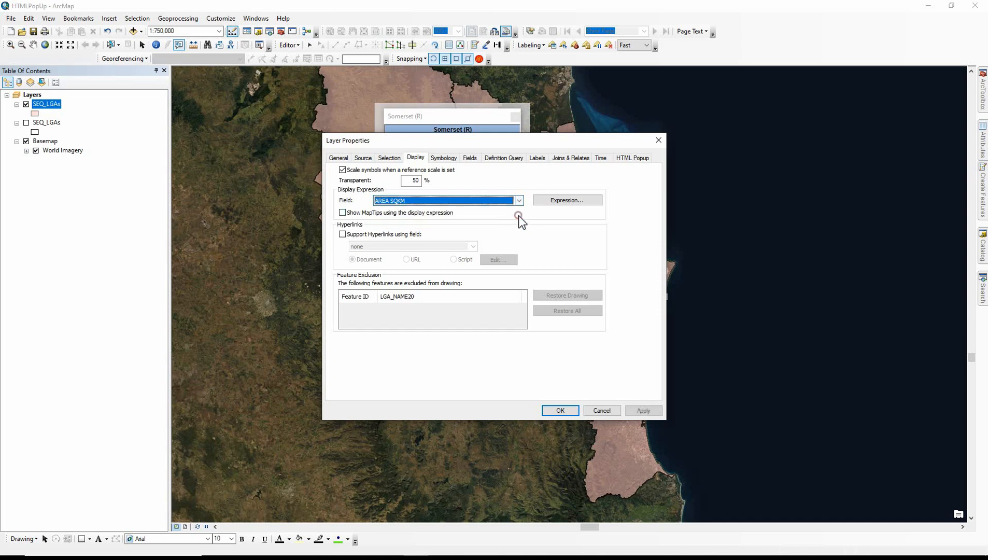
click(485, 204)
click(485, 209)
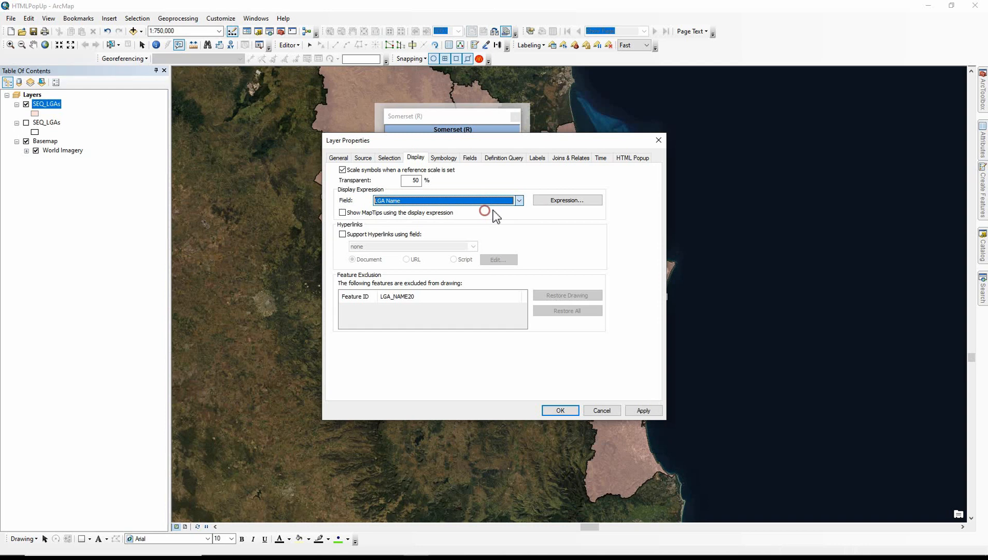
Build the display expression "The area of " + [LGA_NAME20] + " is " + [AREASQKM20]
click(549, 198)
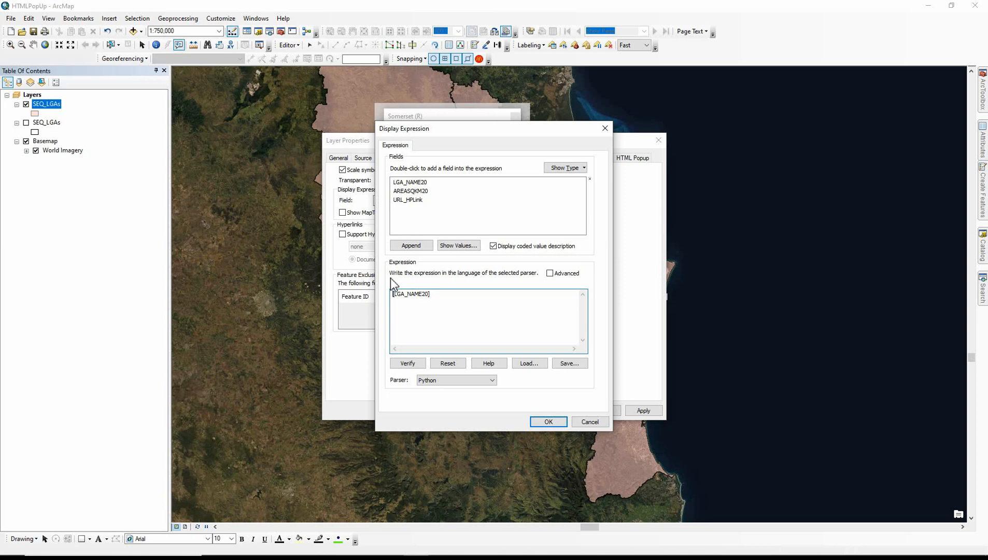
text("The area of" +)
drag(433, 294, 469, 294)
click(470, 294)
text(+ " is" +)
double_click(410, 191)
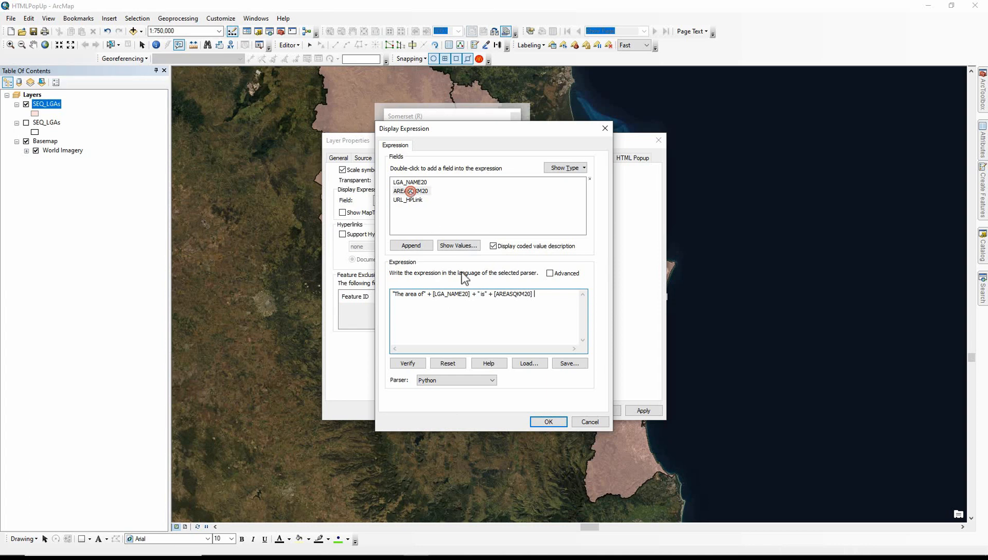
click(485, 294)
click(424, 294)
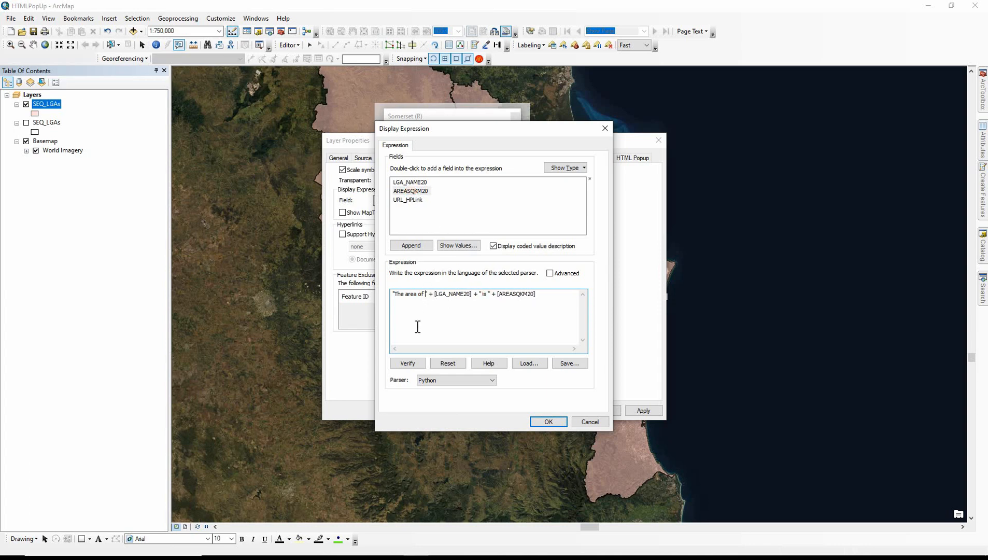
Verify the display expression, append + " sq km" to it, and accept the expression and layer properties
click(408, 362)
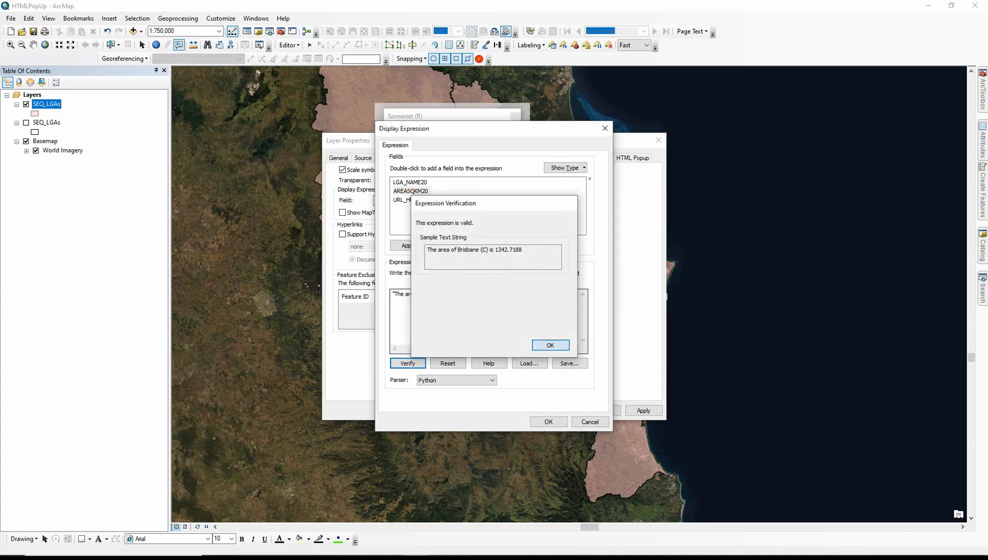
key(Return)
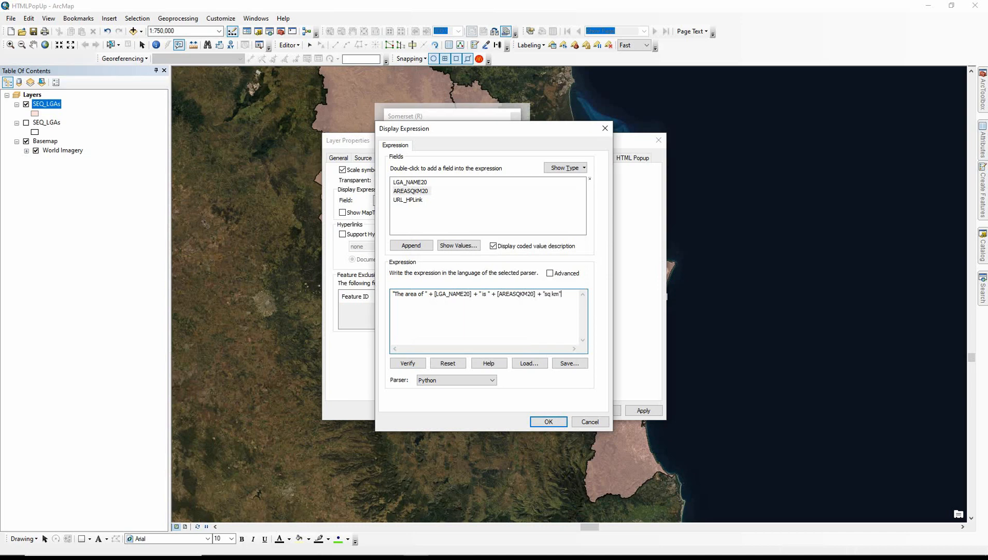
click(551, 419)
click(555, 410)
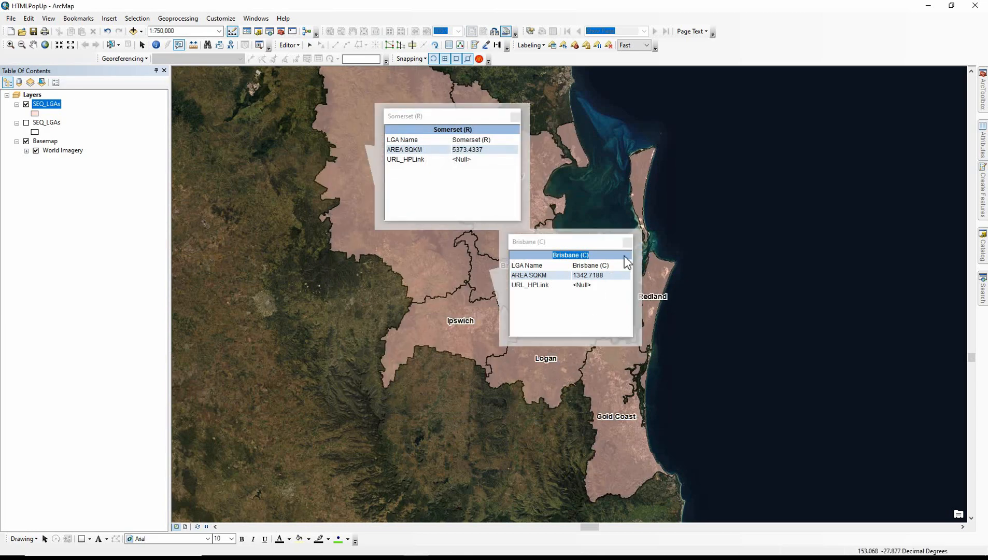
Show the HTML popups for the Somerset and Logan polygons and enlarge both to check their titles
click(412, 160)
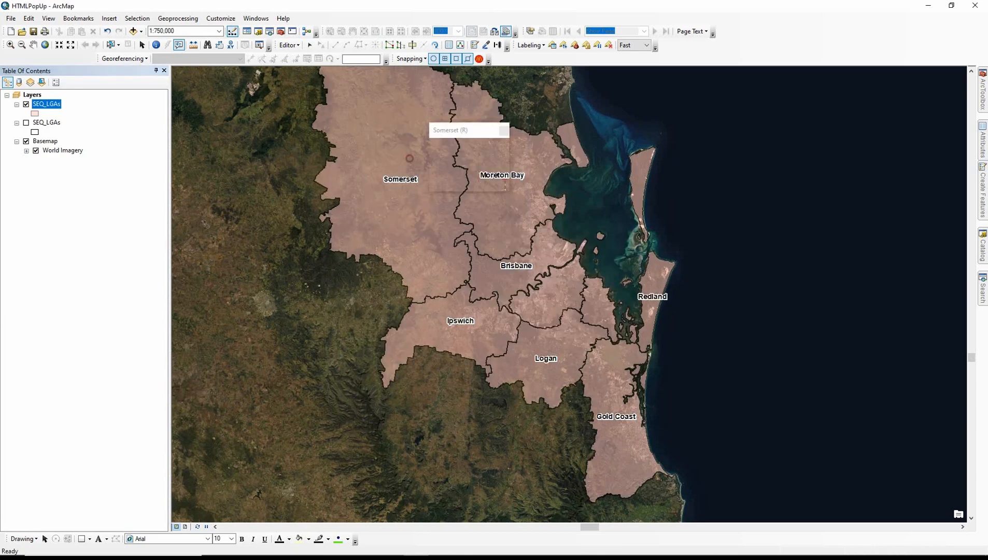
drag(510, 191, 632, 275)
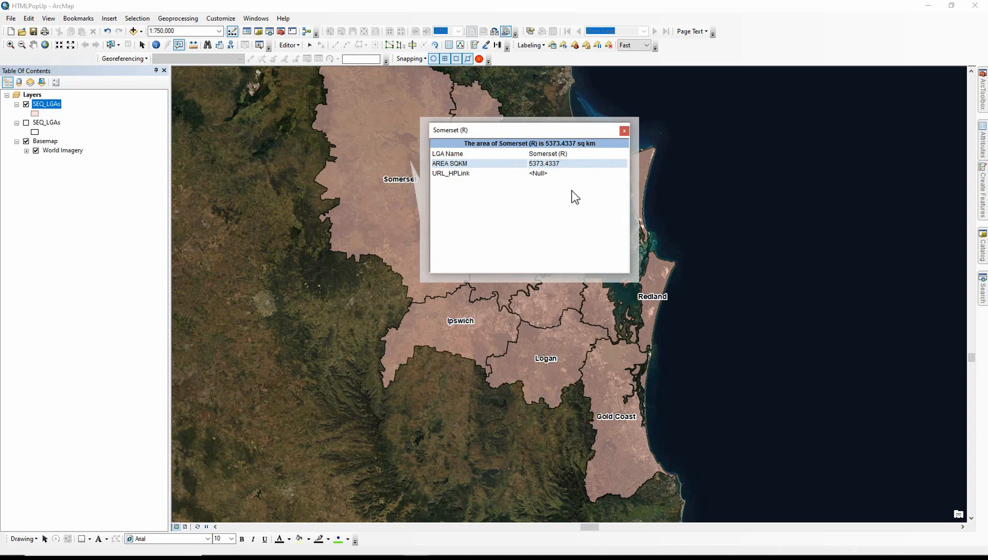
click(573, 342)
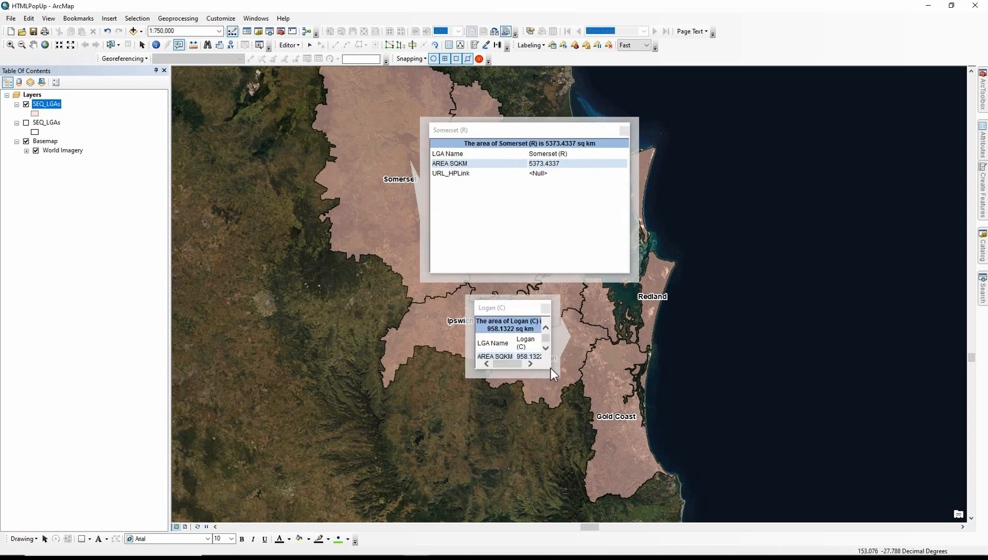
drag(550, 368, 657, 420)
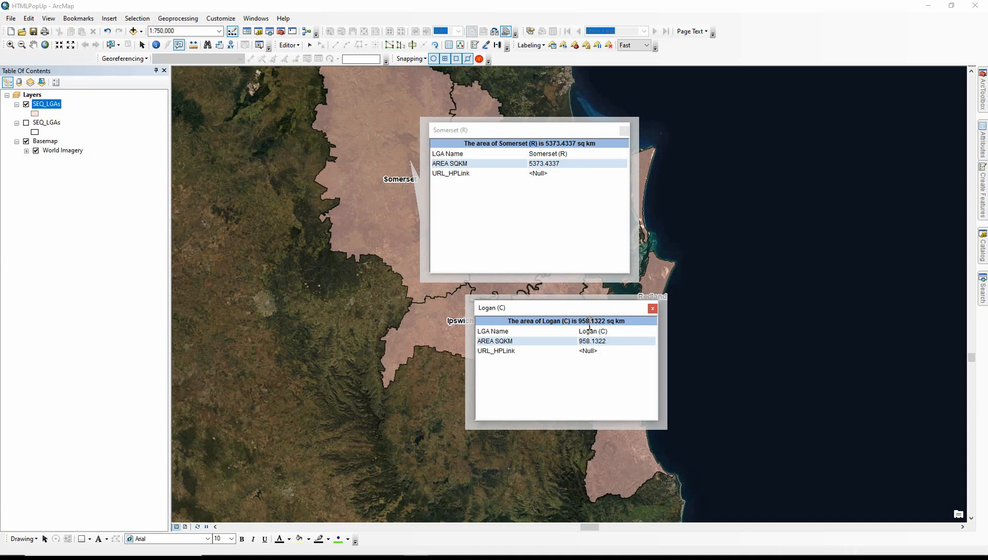
In the SEQ_LGAs attribute table, format the AREA SQKM field's numbers with 0 decimal places and thousands separators
click(57, 106)
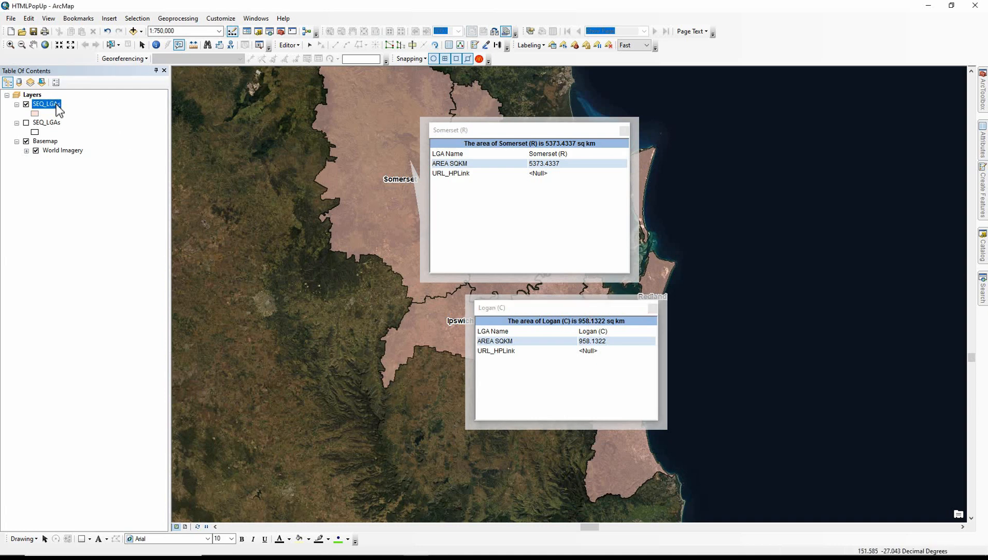
right_click(57, 106)
click(82, 134)
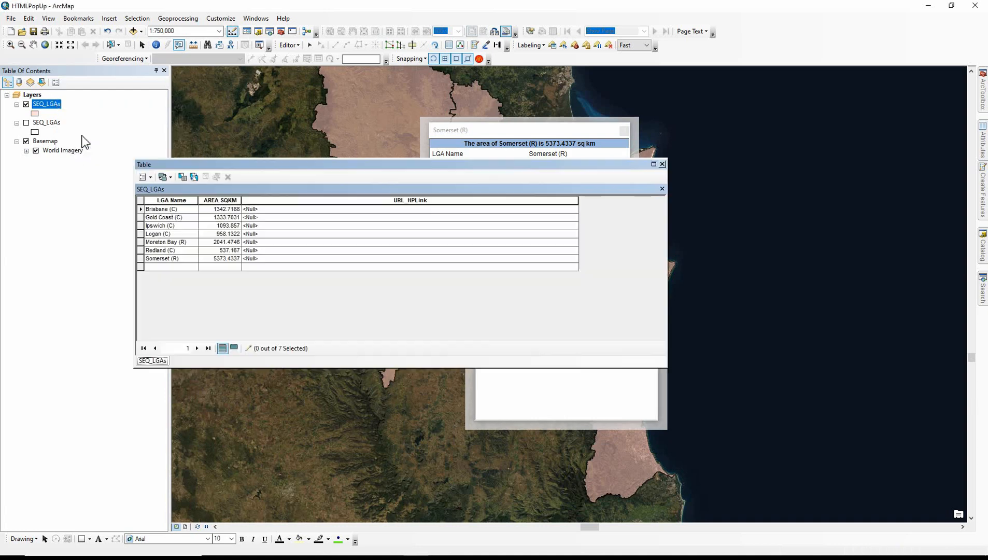
right_click(212, 204)
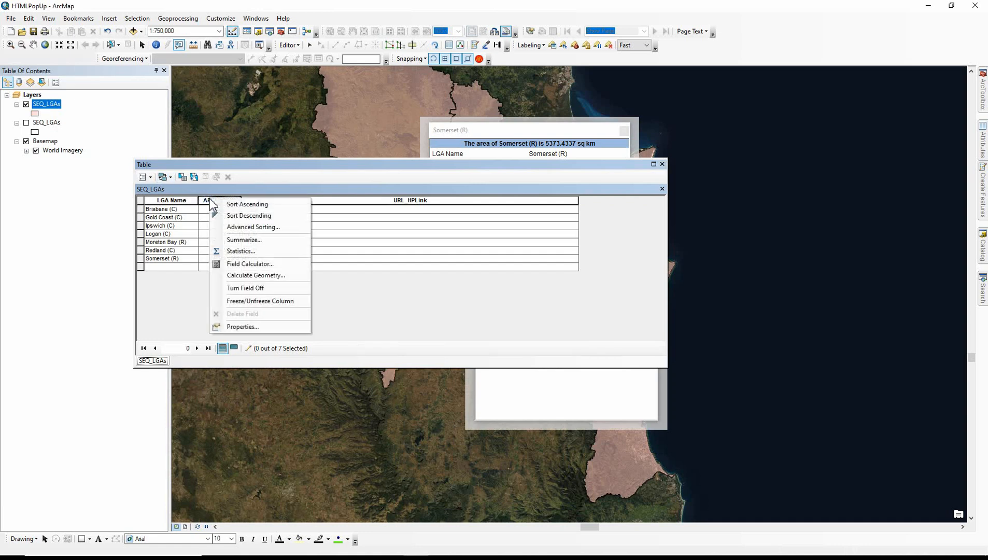
click(239, 328)
click(560, 279)
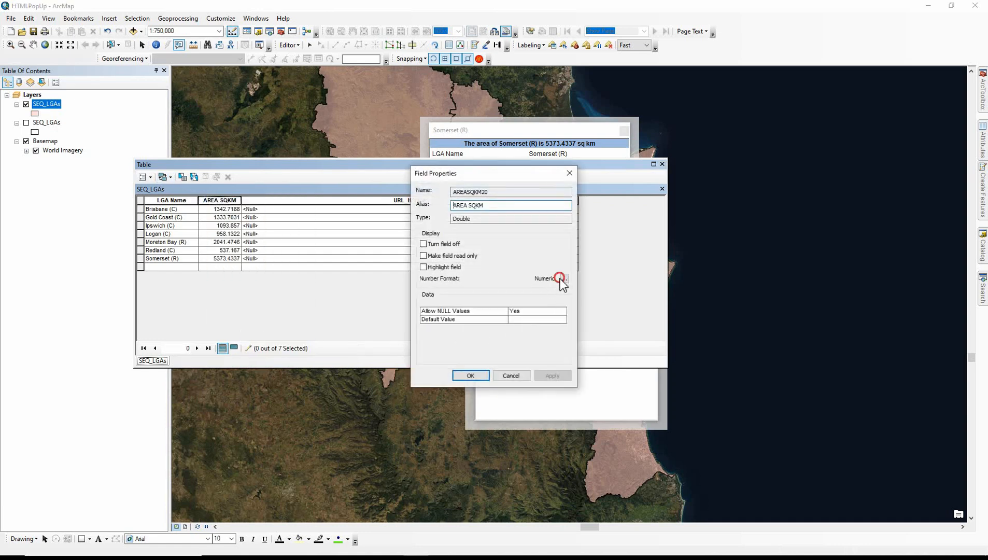
click(484, 243)
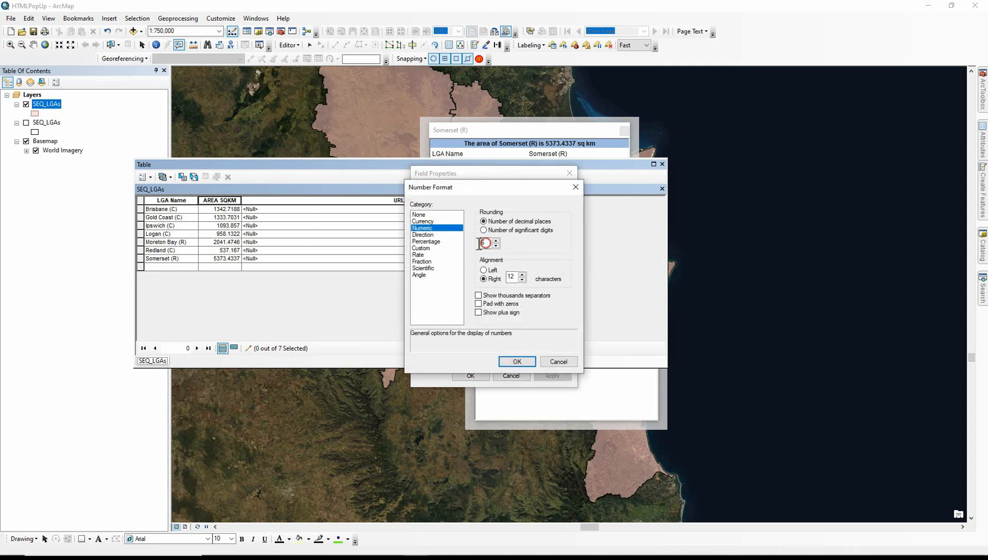
double_click(482, 243)
text(0)
click(479, 295)
click(512, 361)
click(476, 375)
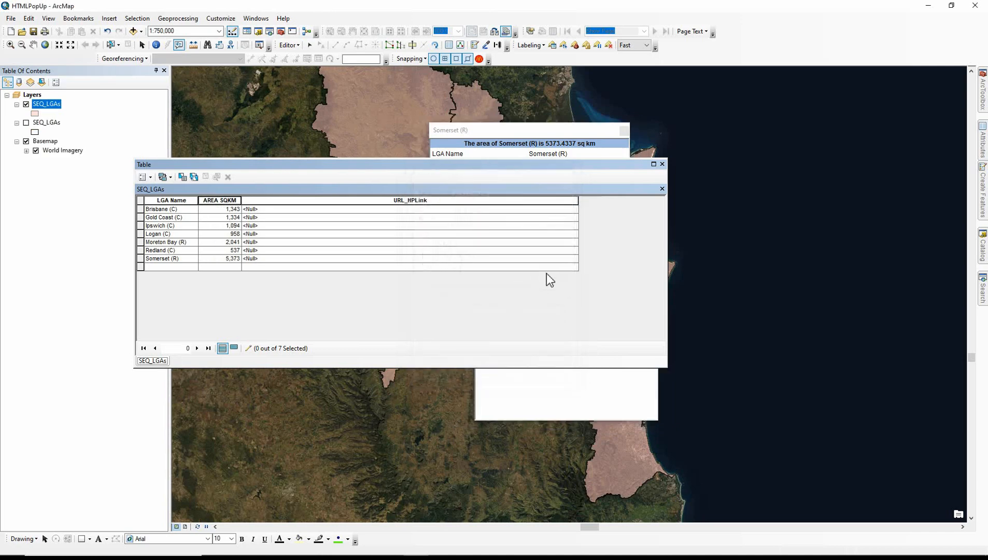
Close the attribute table and the old popups, and show an enlarged HTML popup for the Moreton Bay polygon
click(662, 164)
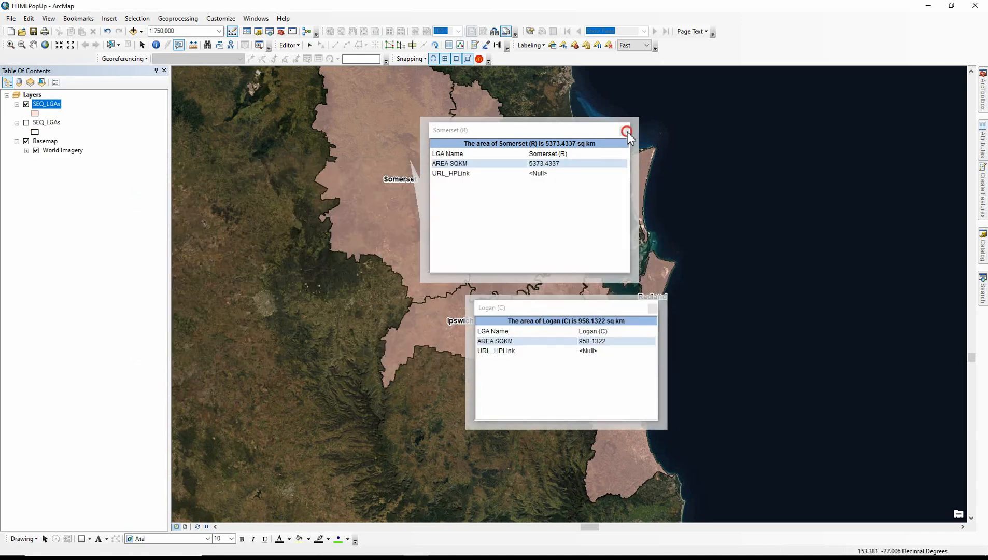
click(625, 130)
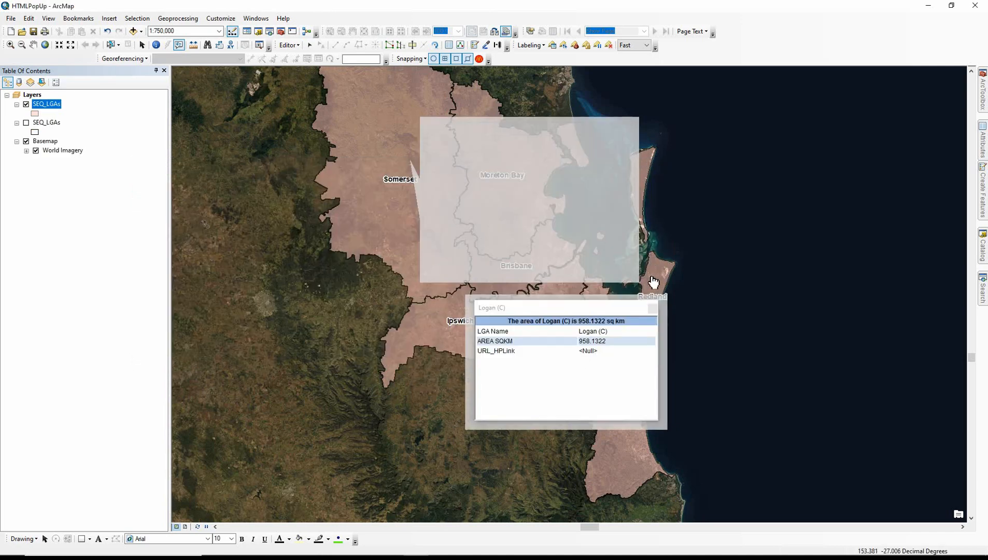
click(518, 210)
drag(608, 242, 705, 306)
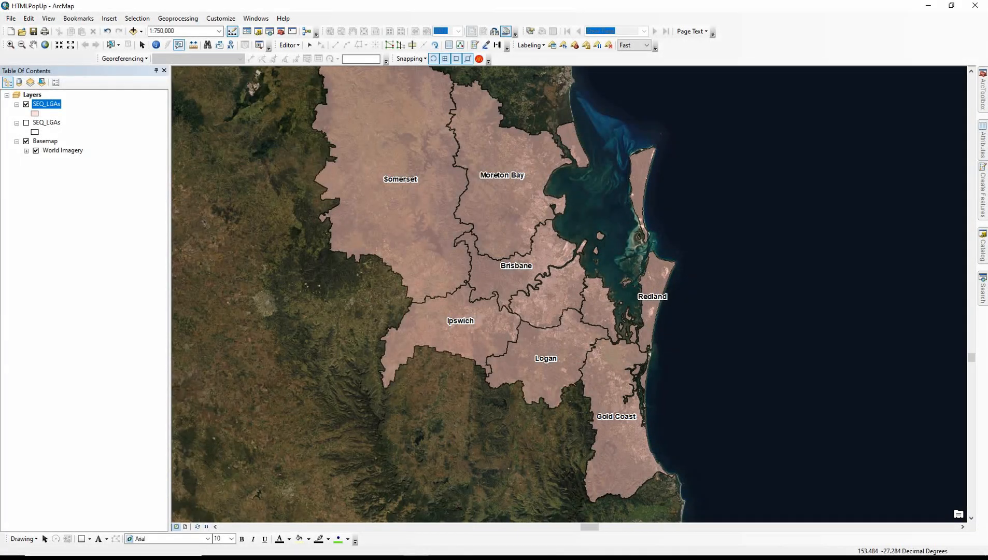
Convert the SEQ_LGAs layer with the Layer To KML tool, saving the output as SEQ_LGA in the 12_HTMLPopUp folder
click(983, 284)
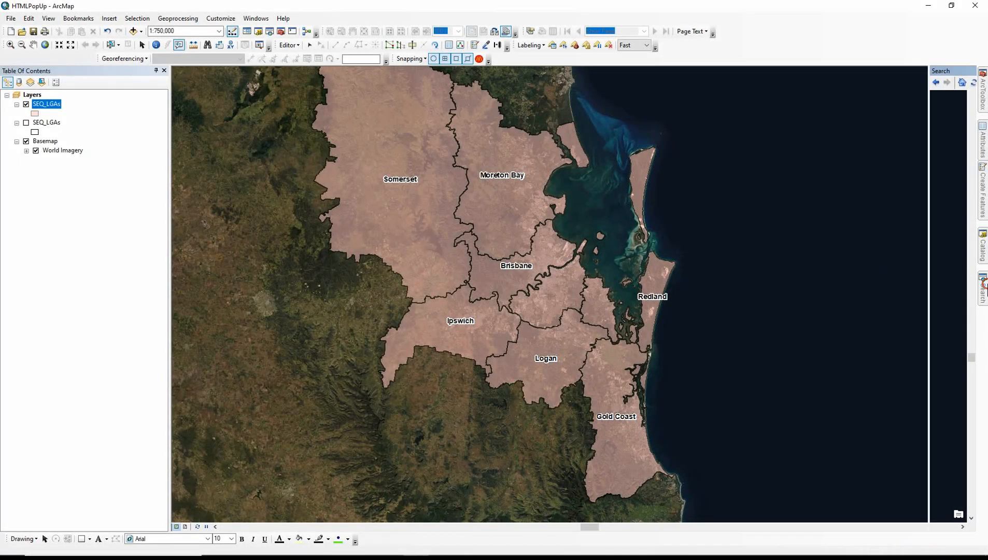
click(778, 180)
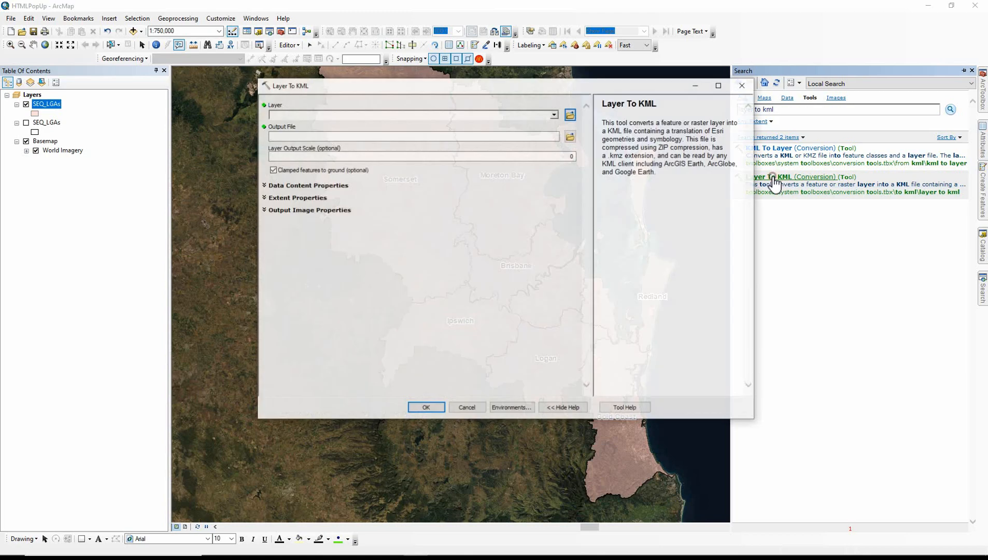
click(490, 115)
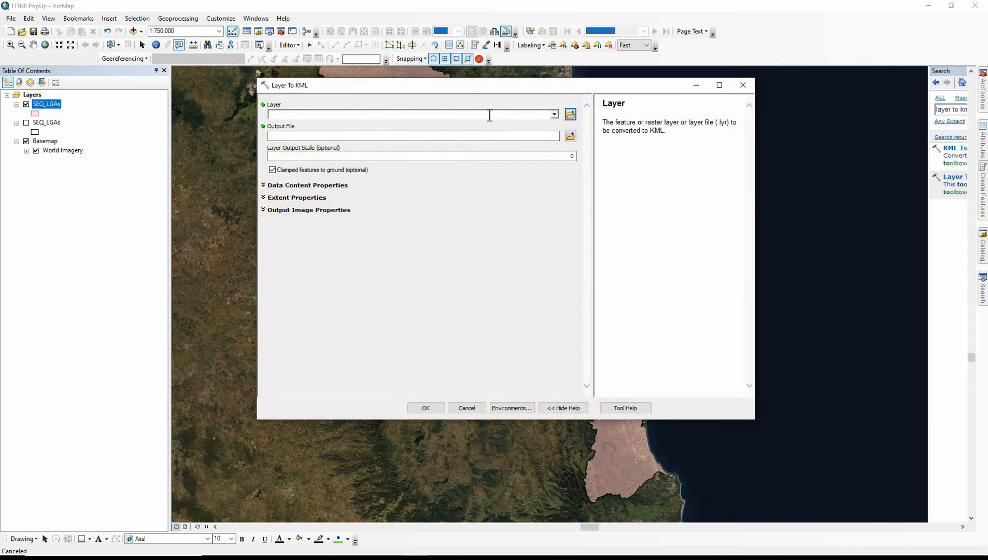
drag(54, 107, 323, 116)
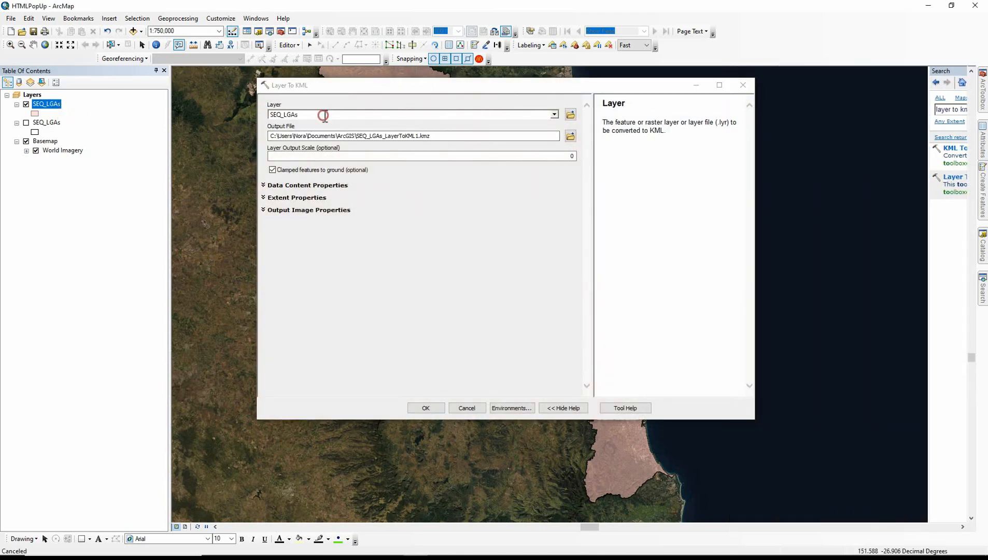
click(446, 138)
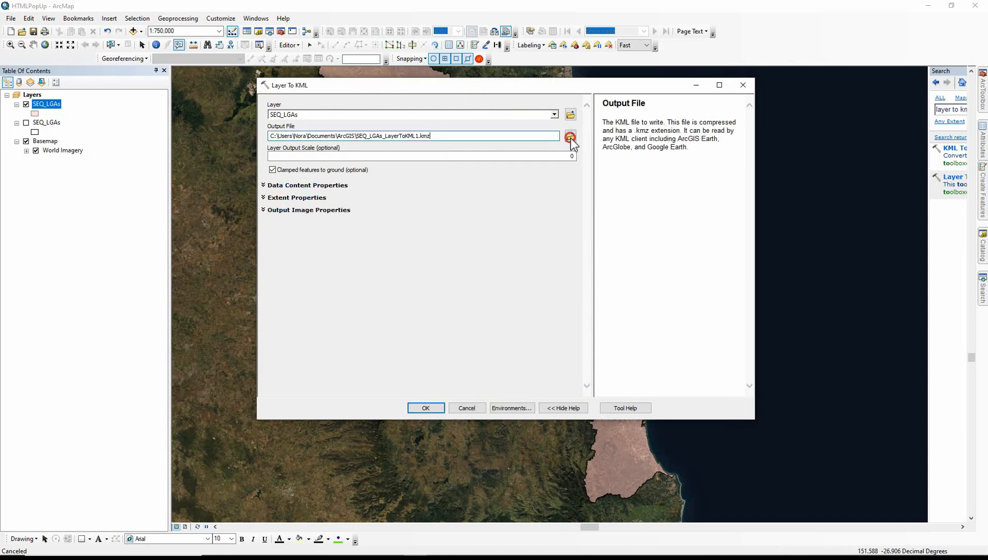
click(570, 138)
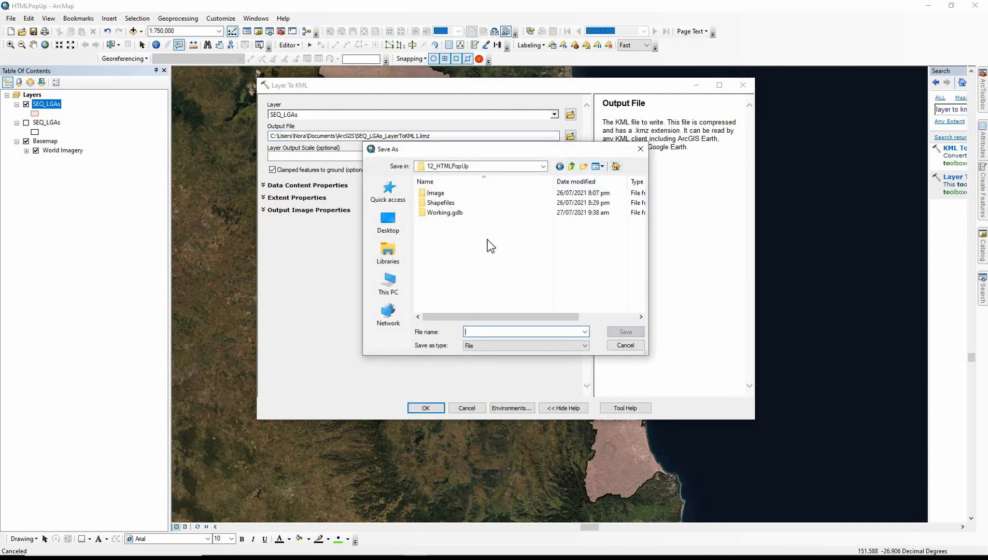
text(SEQ_LGA)
key(Return)
click(430, 408)
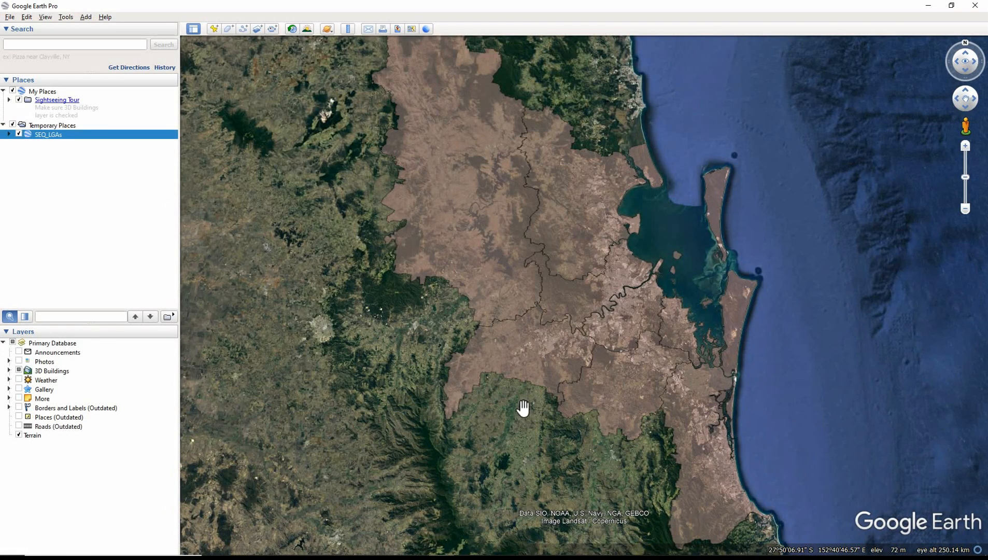
In Google Earth Pro, check the popups of the Somerset, Moreton Bay and Ipswich polygons, including the heading above the Ipswich title
click(489, 238)
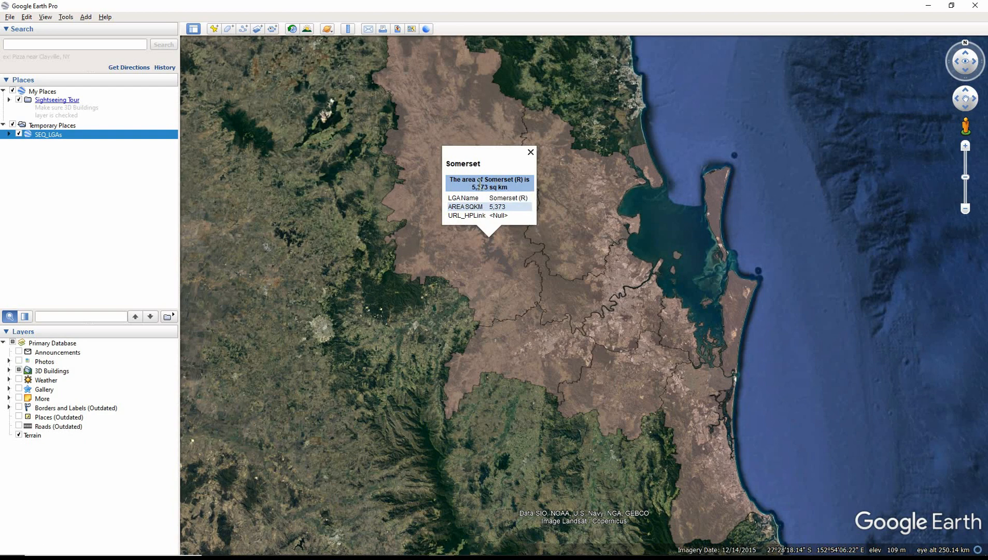
click(576, 233)
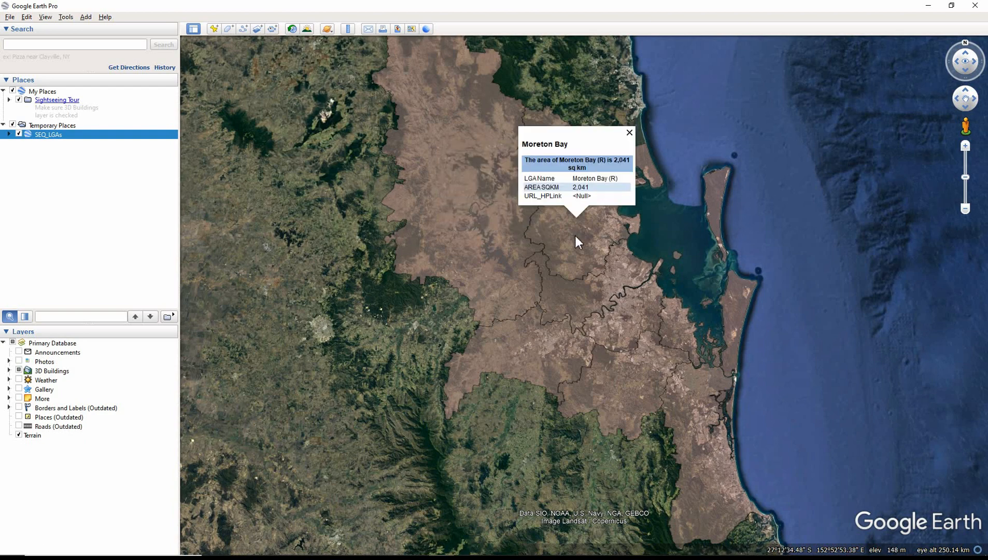
click(553, 344)
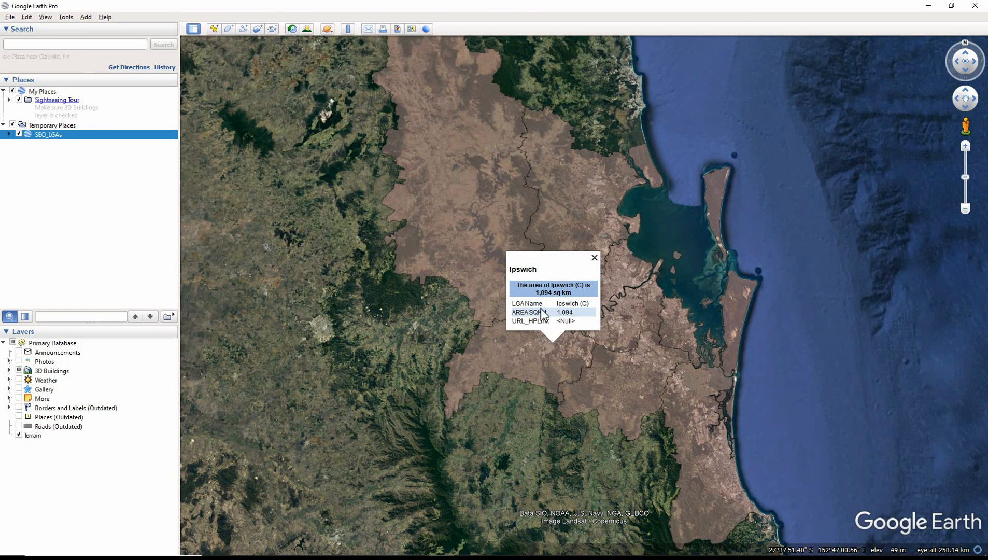
drag(538, 269, 509, 270)
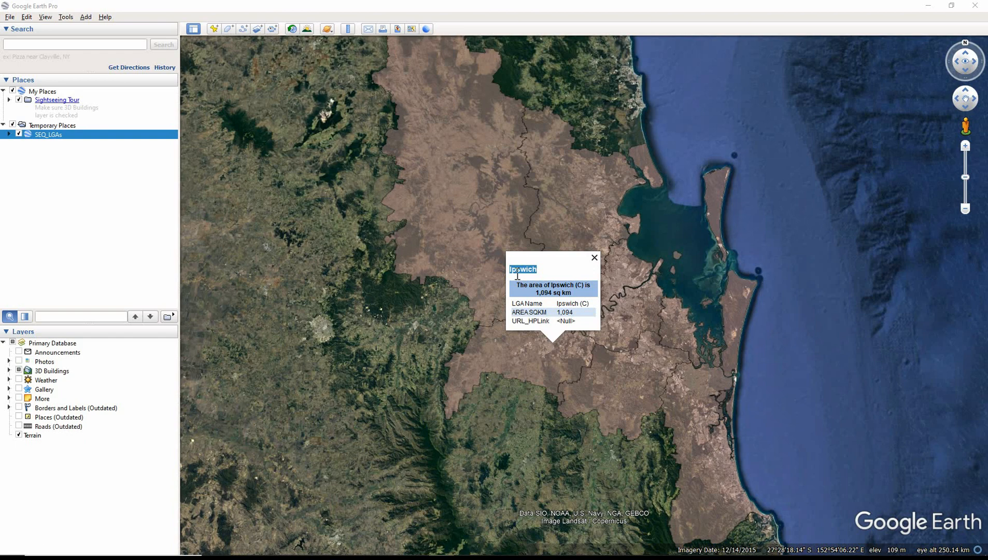
click(513, 411)
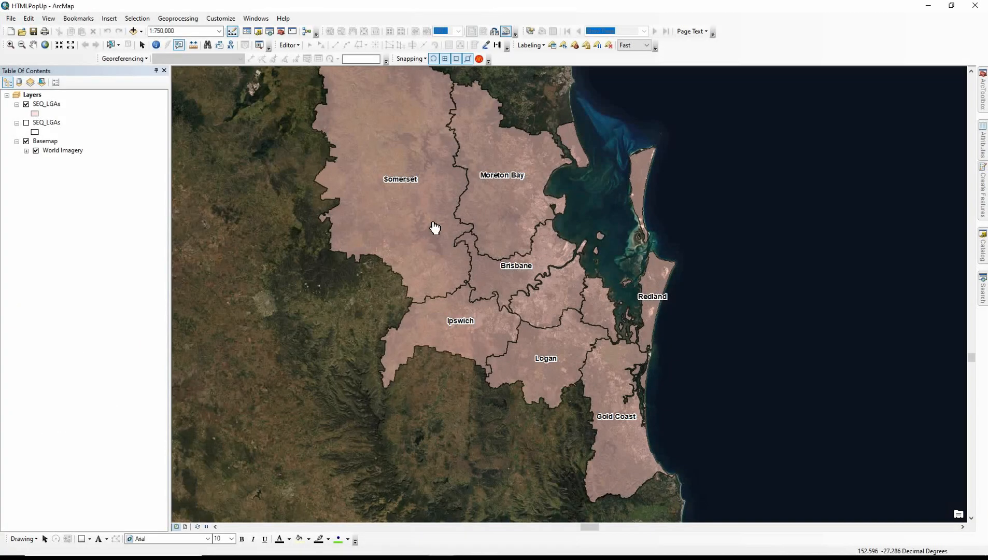
Switch to ArcMap, show the Somerset popup, and examine the LGA Name values in the SEQ_LGAs attribute table
click(434, 227)
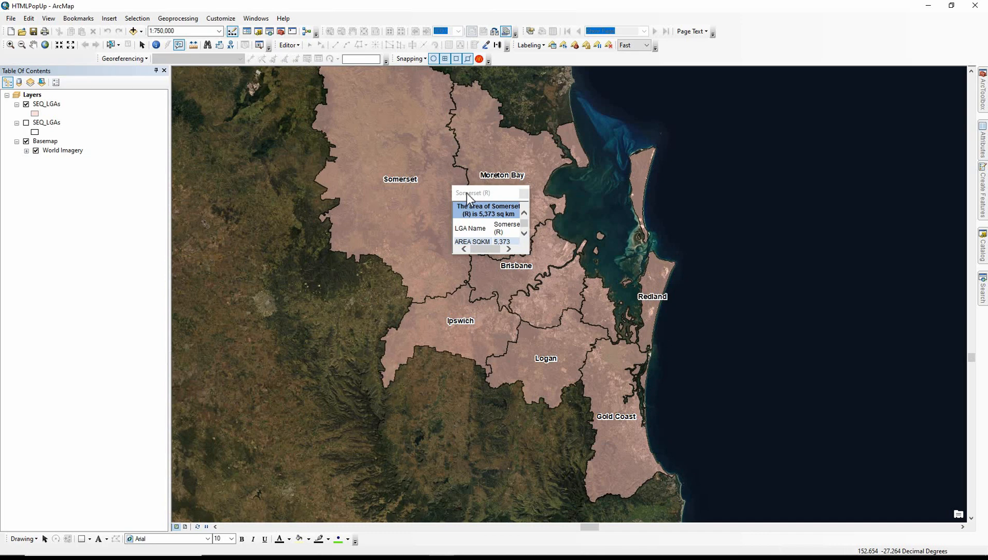
right_click(41, 103)
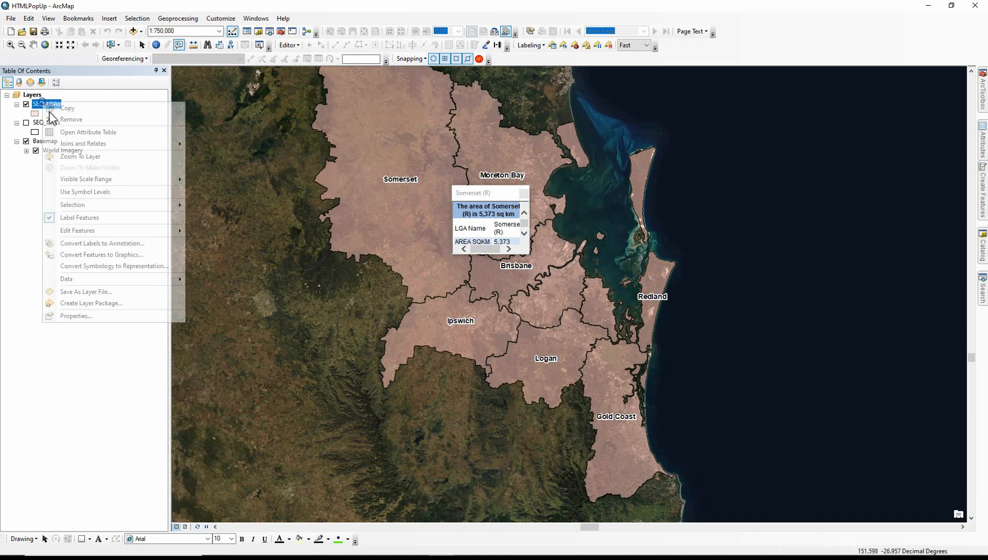
click(64, 133)
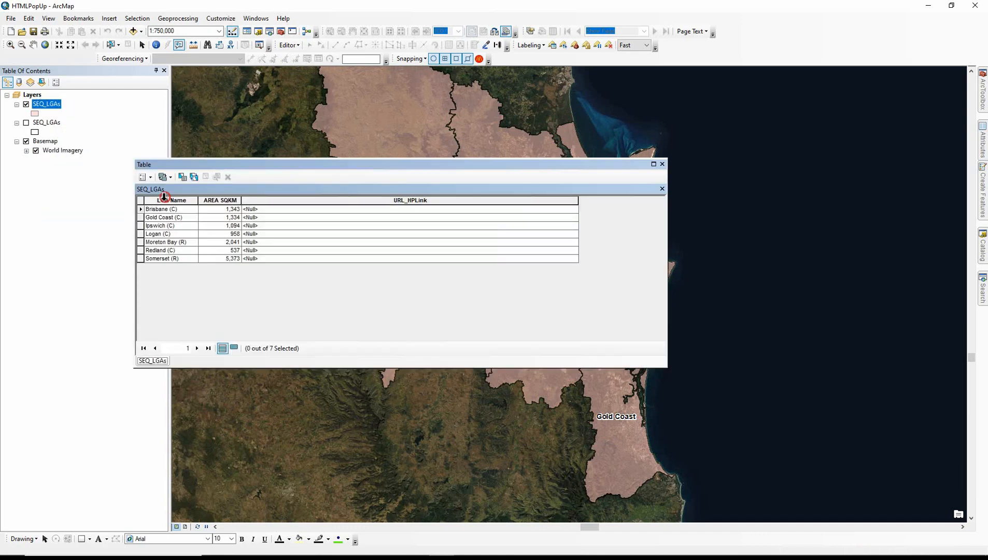
click(167, 201)
click(164, 217)
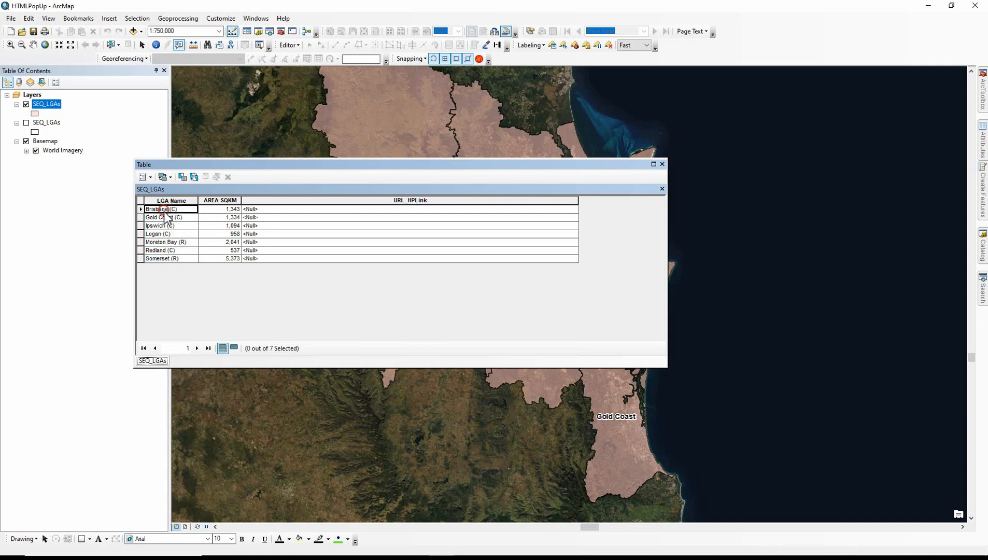
click(167, 225)
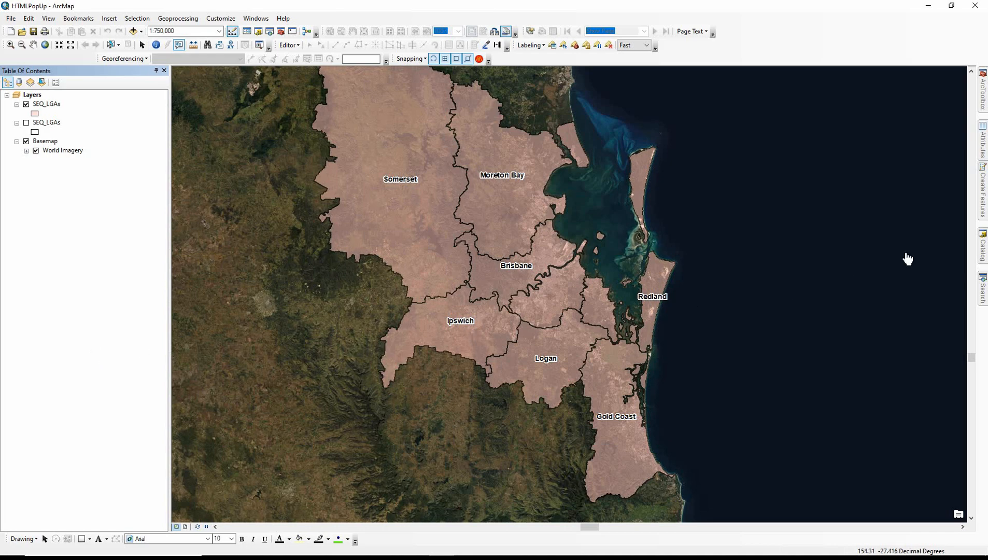
Create attachments for the SEQ_LGAs feature class in Working.gdb and check the added attachment items
click(982, 248)
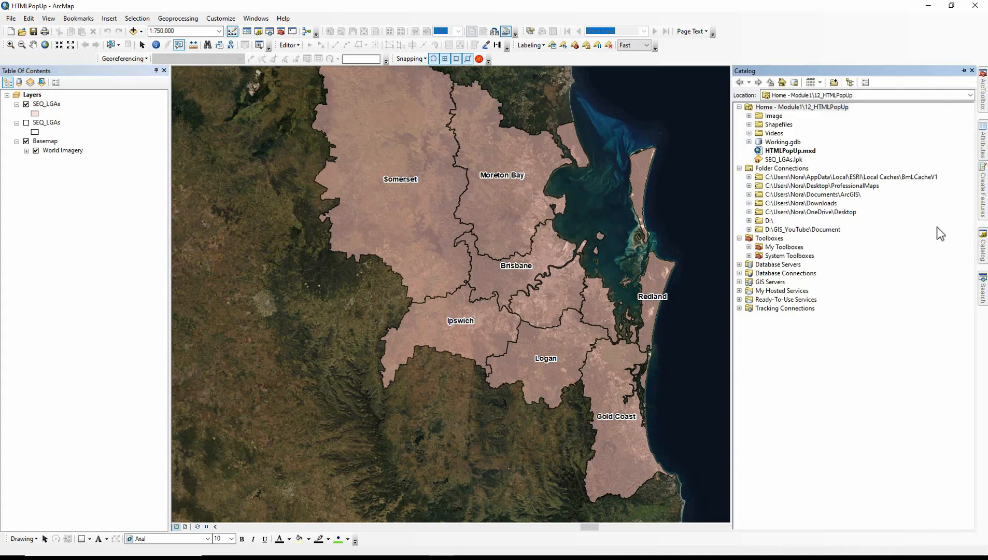
click(749, 141)
right_click(787, 151)
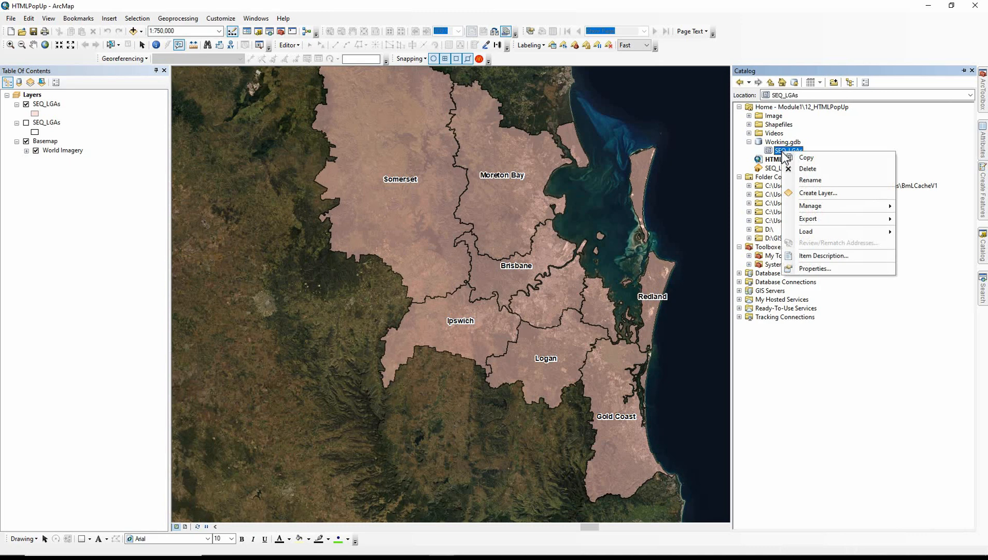
mouse_move(811, 206)
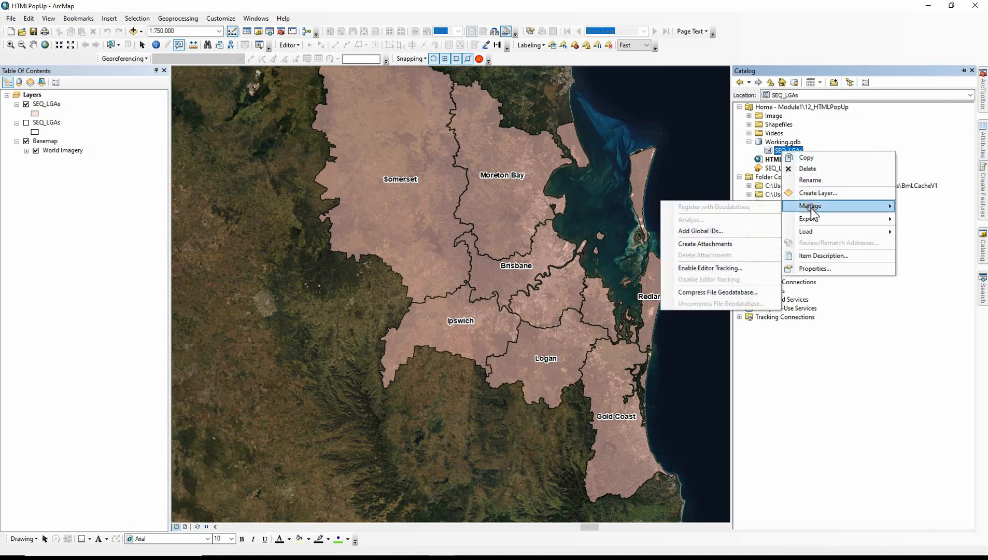
click(709, 250)
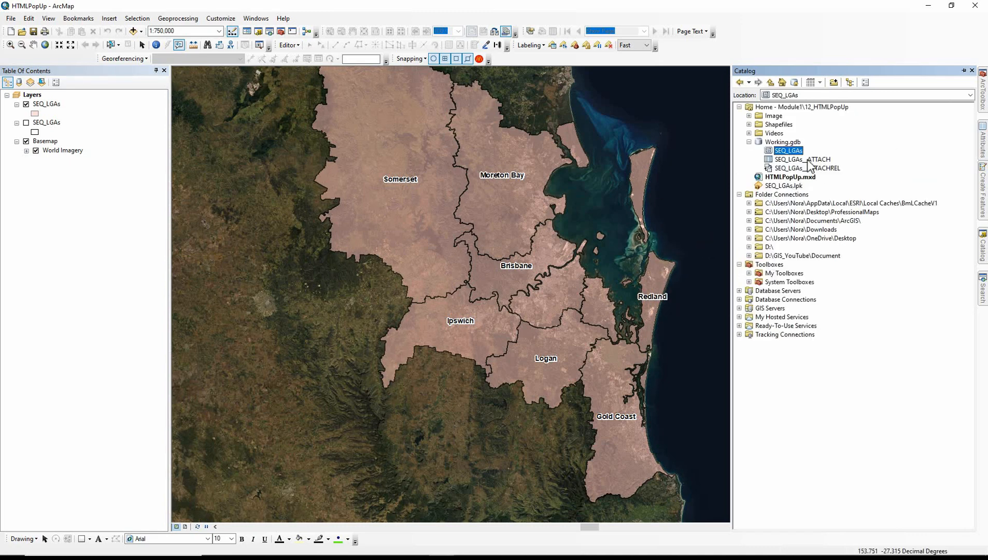
click(786, 170)
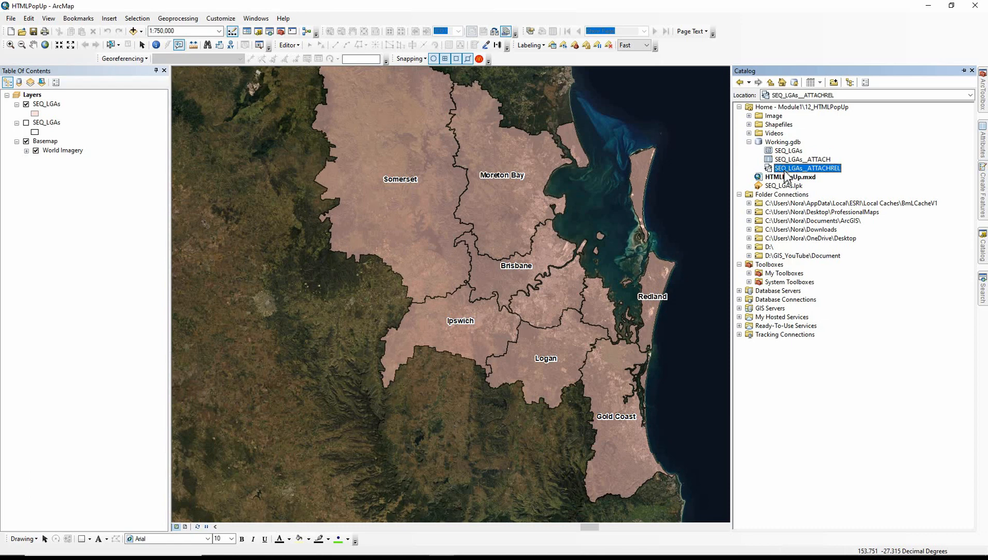
Start an edit session, continuing past the spatial reference warnings, and select the Brisbane polygon
click(288, 46)
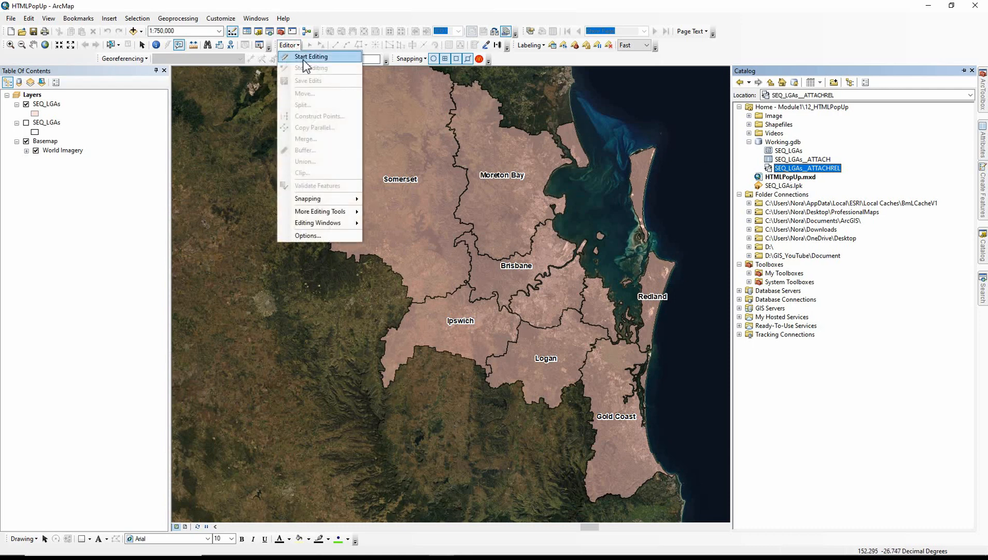
click(305, 57)
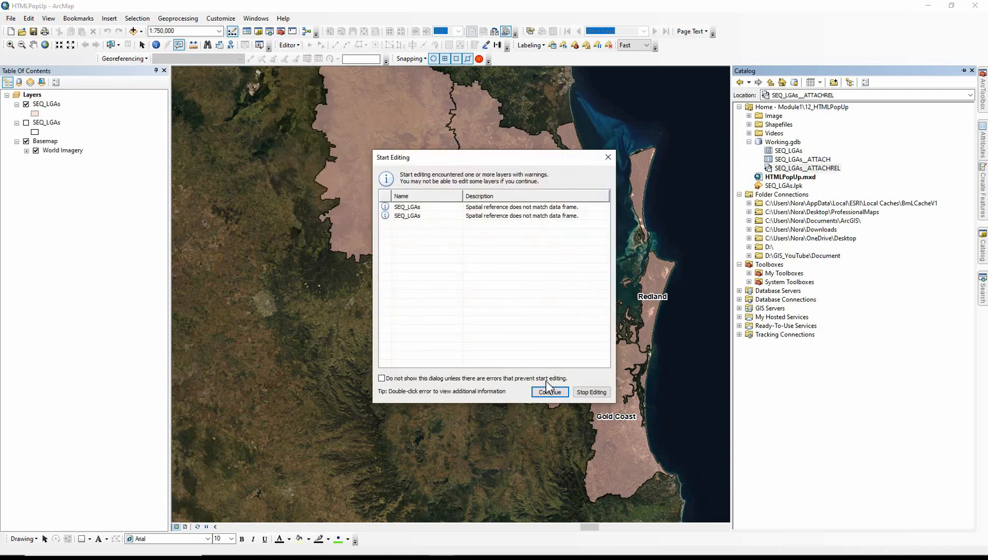
click(549, 391)
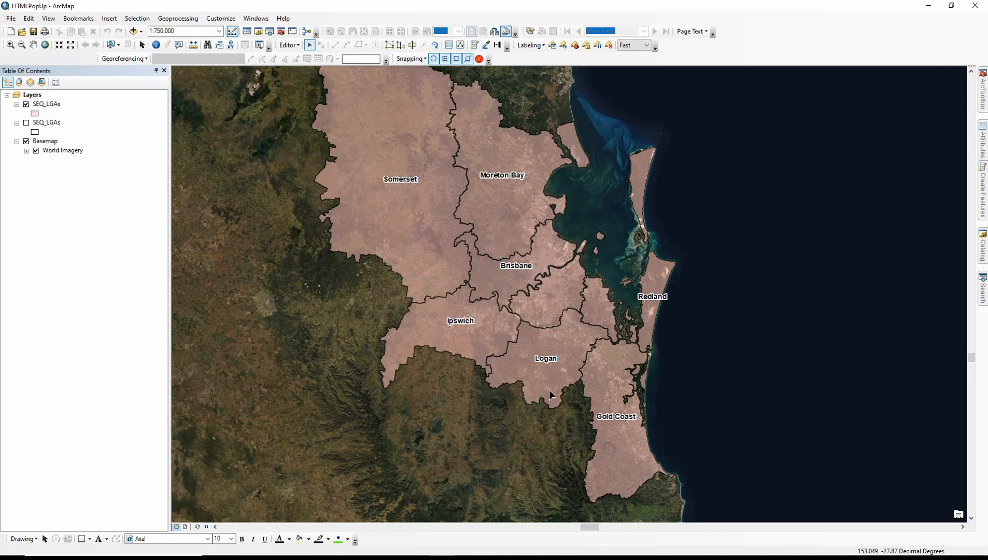
click(492, 275)
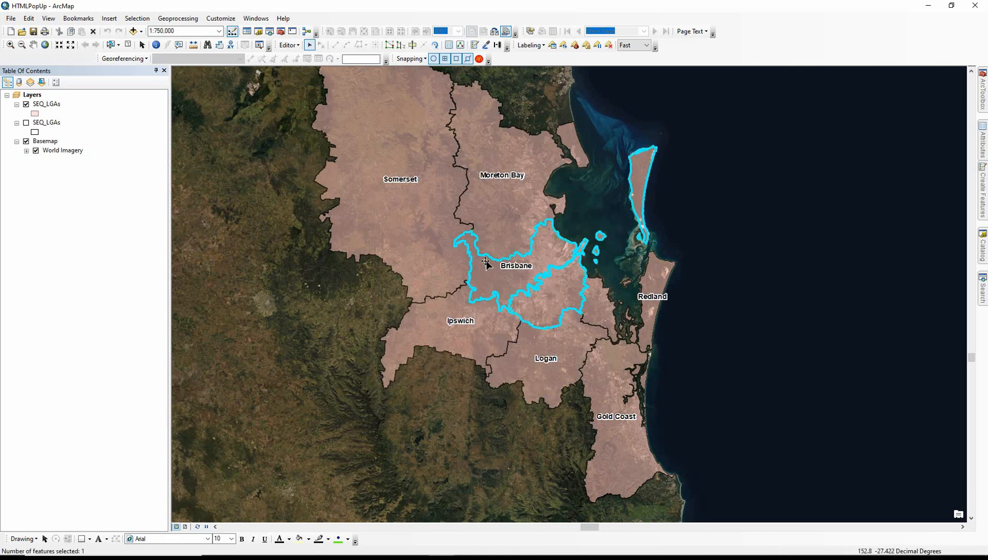
Attach Brisbane.jpg from the Image folder to the selected Brisbane feature through the Attachment Manager
click(448, 45)
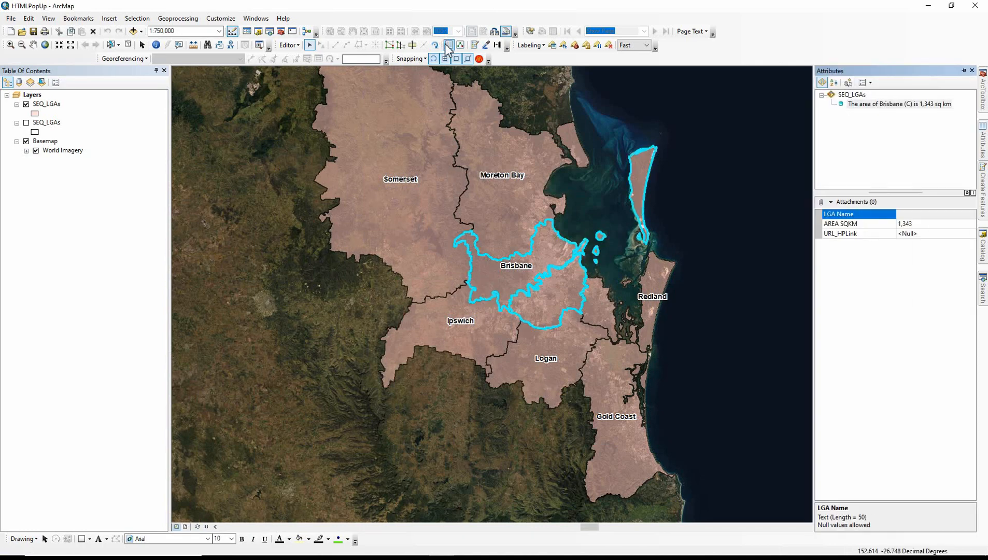
click(831, 203)
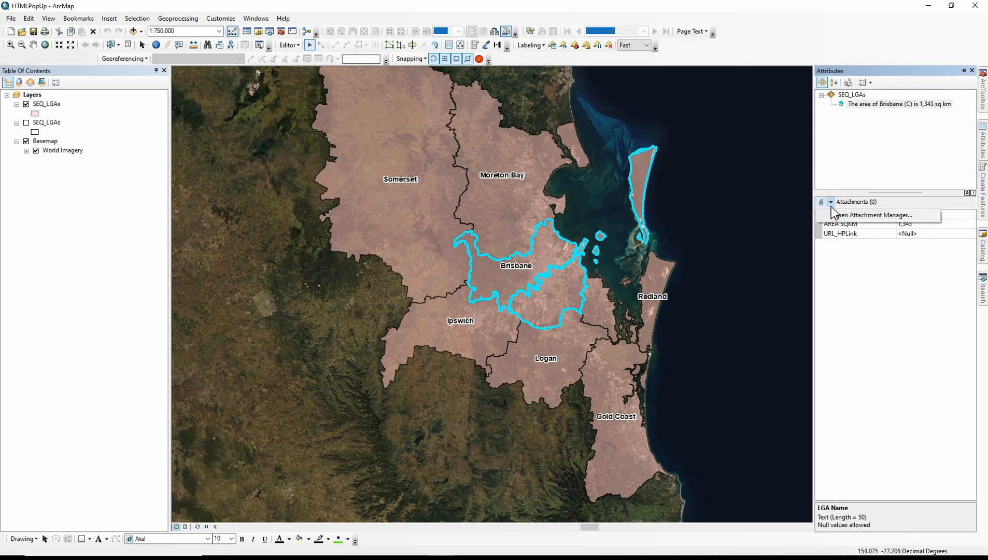
click(860, 215)
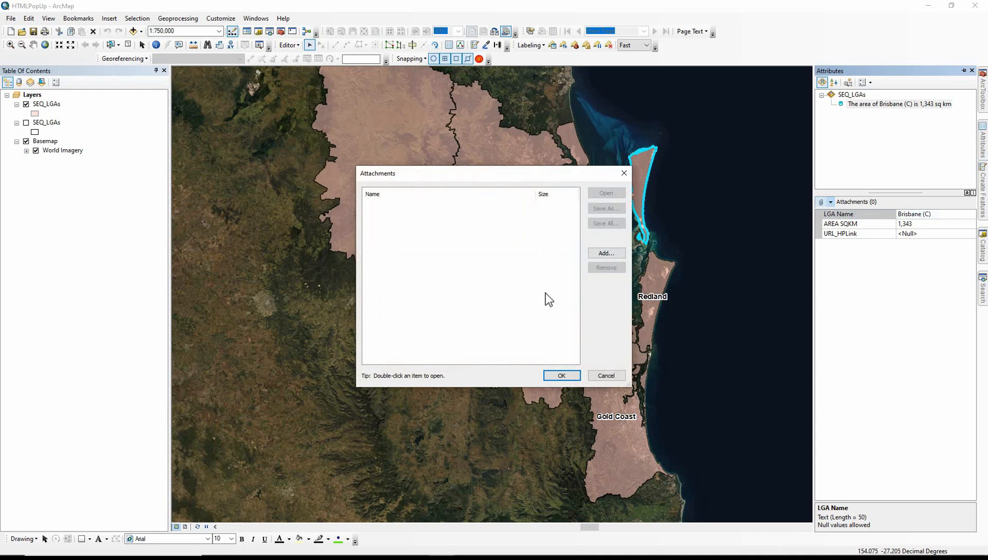
click(600, 254)
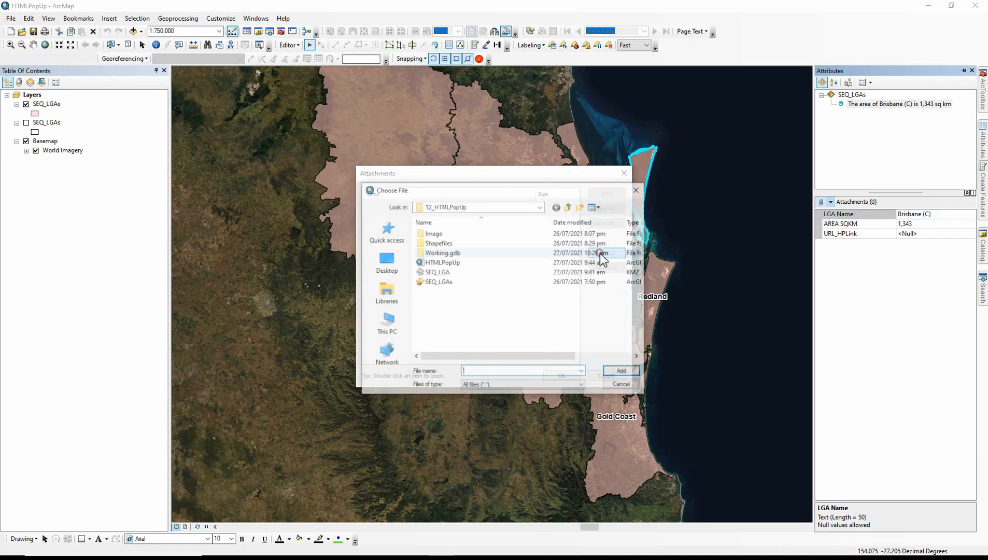
double_click(484, 232)
double_click(433, 251)
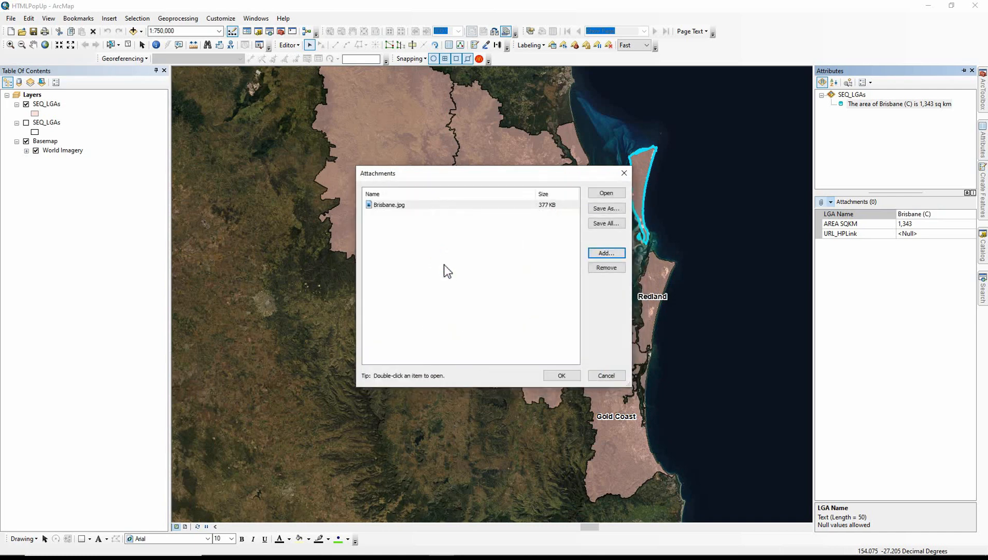
click(548, 371)
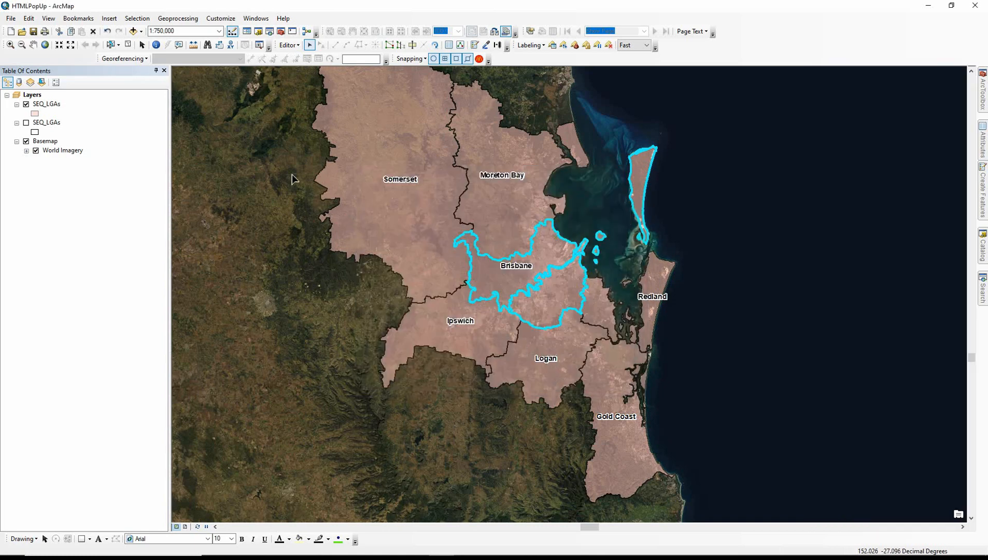
Clear the selection, show the Brisbane polygon's HTML popup, and enlarge it to view the attached image and all fields
click(128, 45)
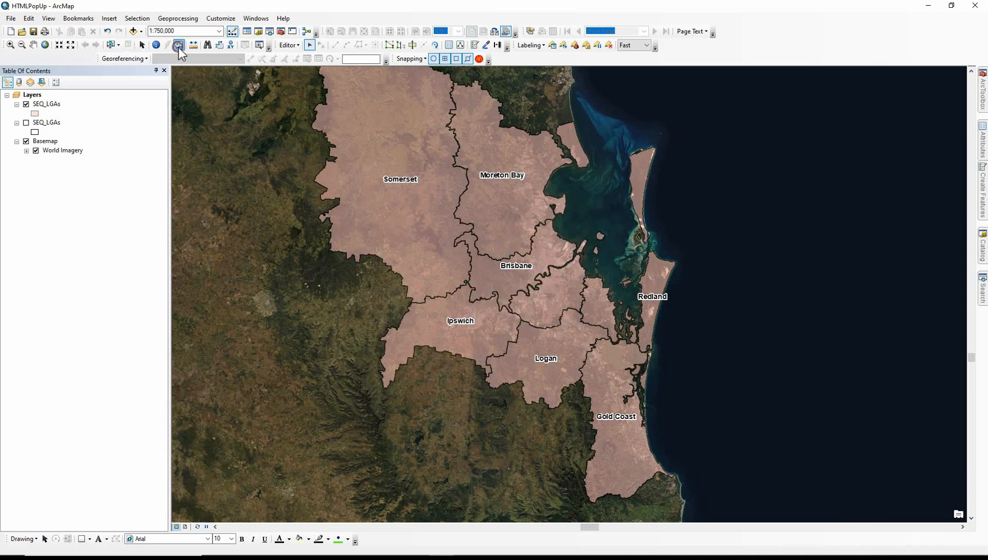
click(179, 44)
click(494, 261)
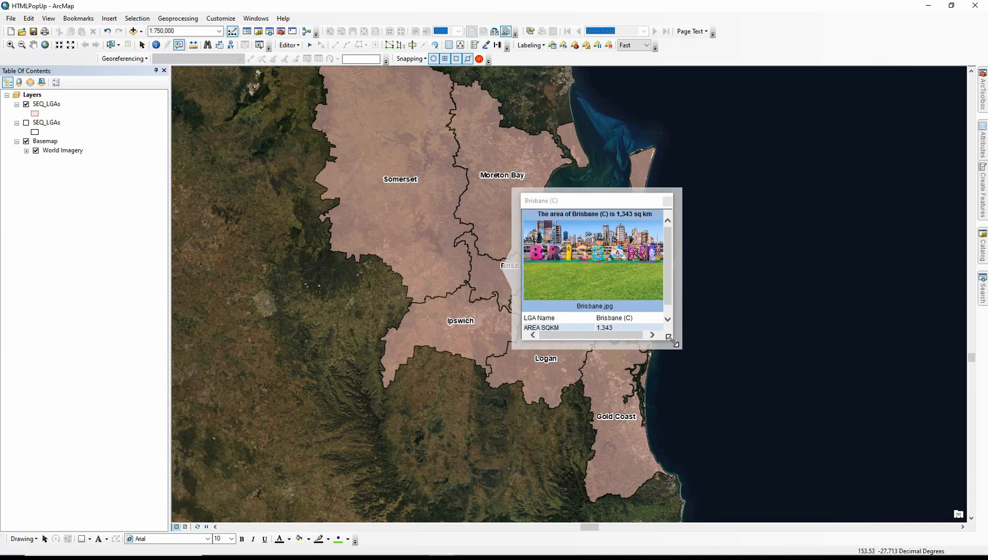
drag(672, 341, 703, 366)
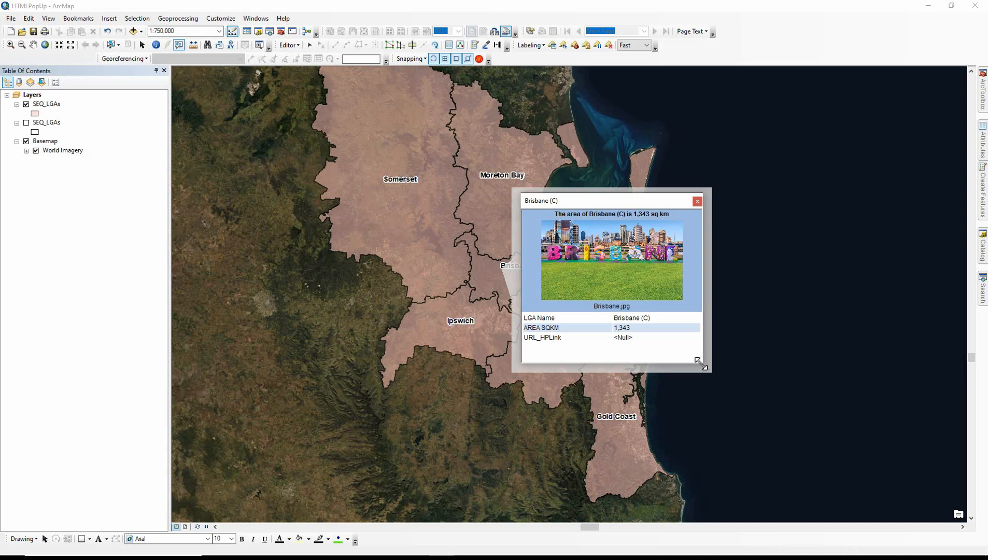
click(701, 364)
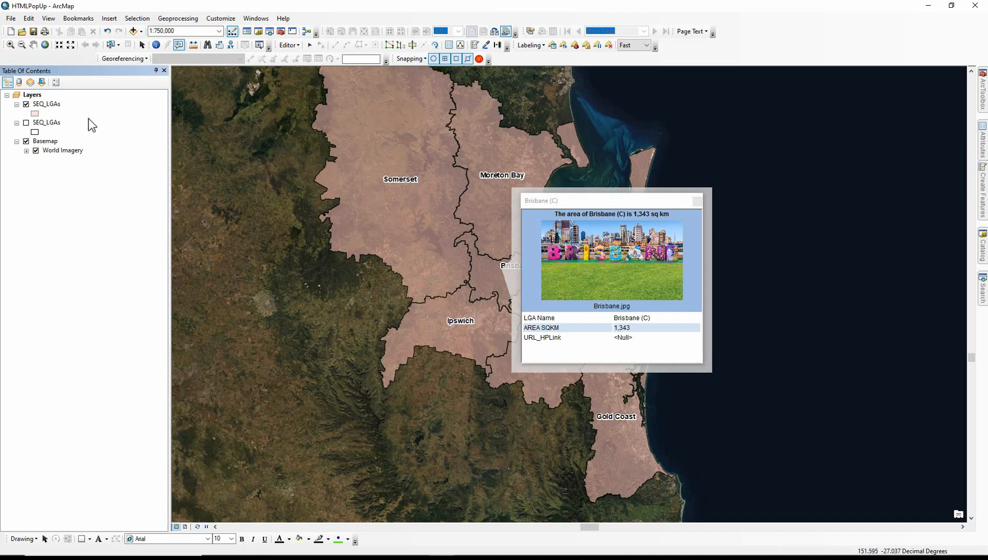
Set Somerset's URL_HPLink to <img src="D:\Teaching\Package\ArcMap\Intermediate_Advanced\Module1\12_HTMLPopUp\Image\Somerset.png" width='250'> in the SEQ_LGAs table and save the edits
right_click(56, 103)
click(68, 134)
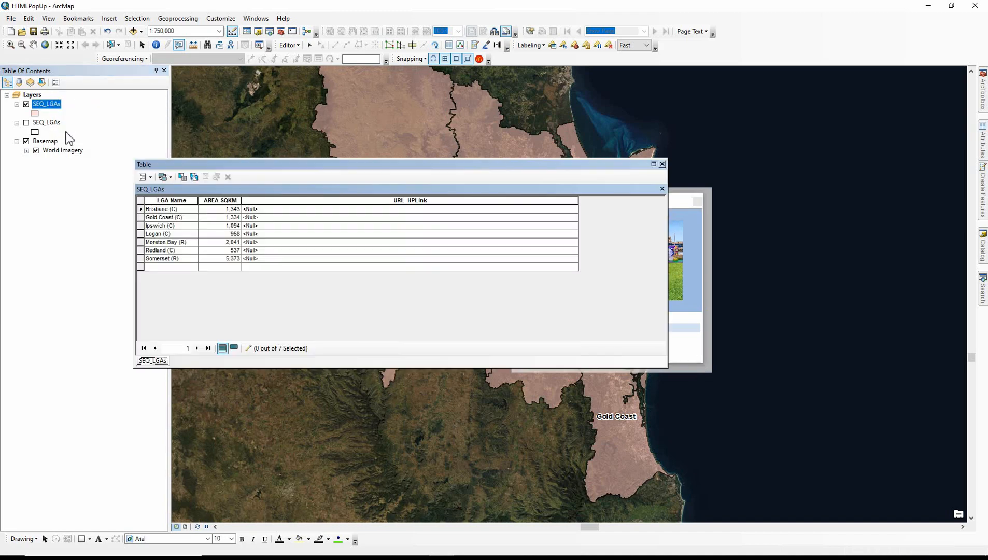
click(141, 260)
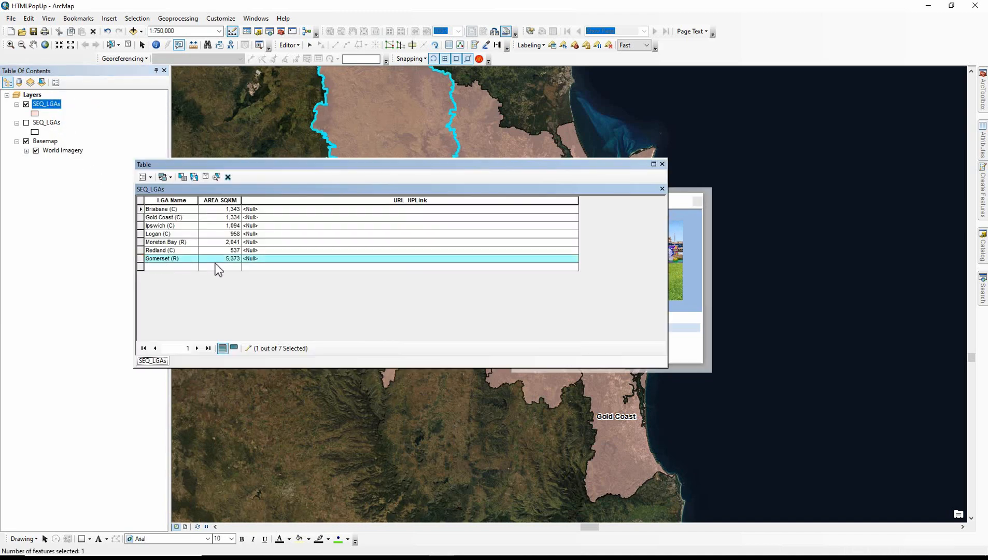
click(258, 259)
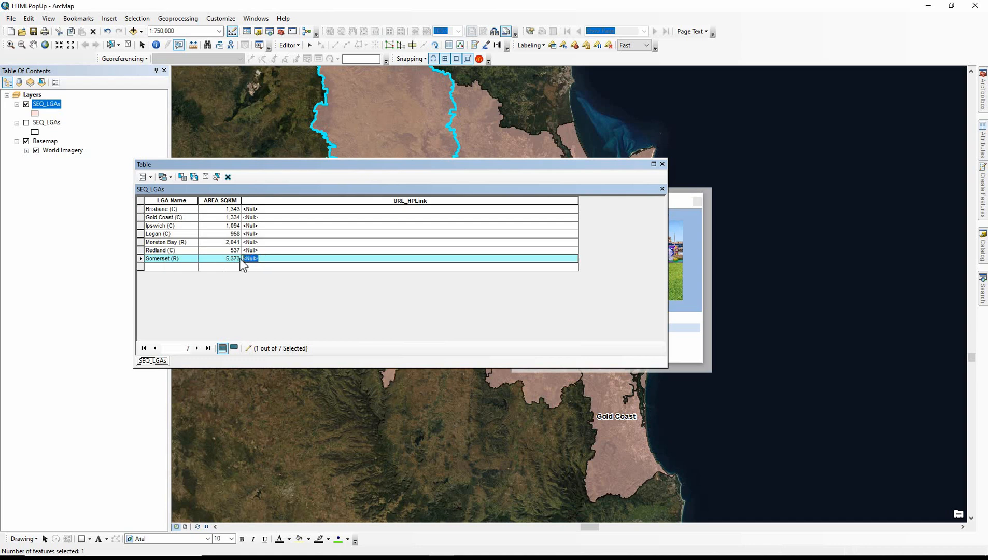
text(<im)
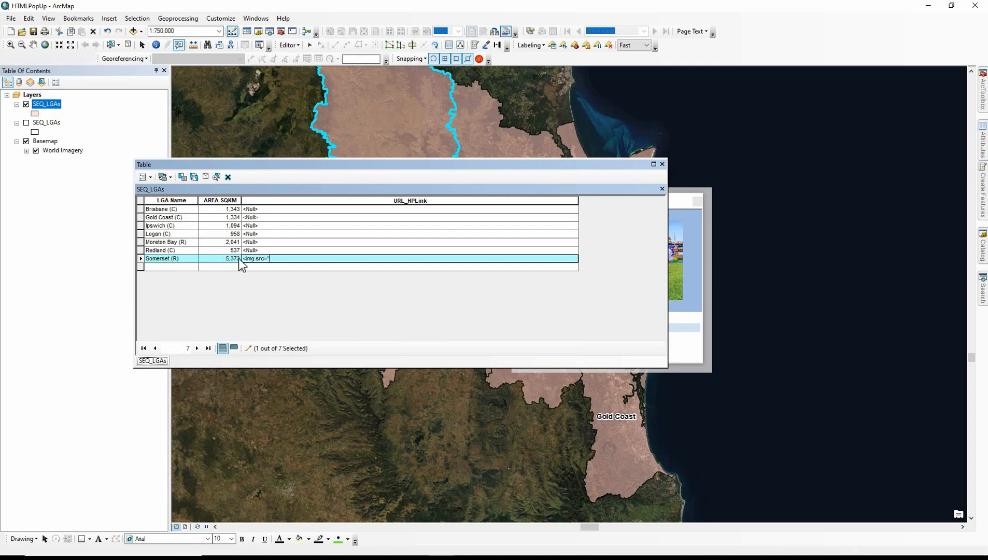
text(g src=")
key(ctrl+v)
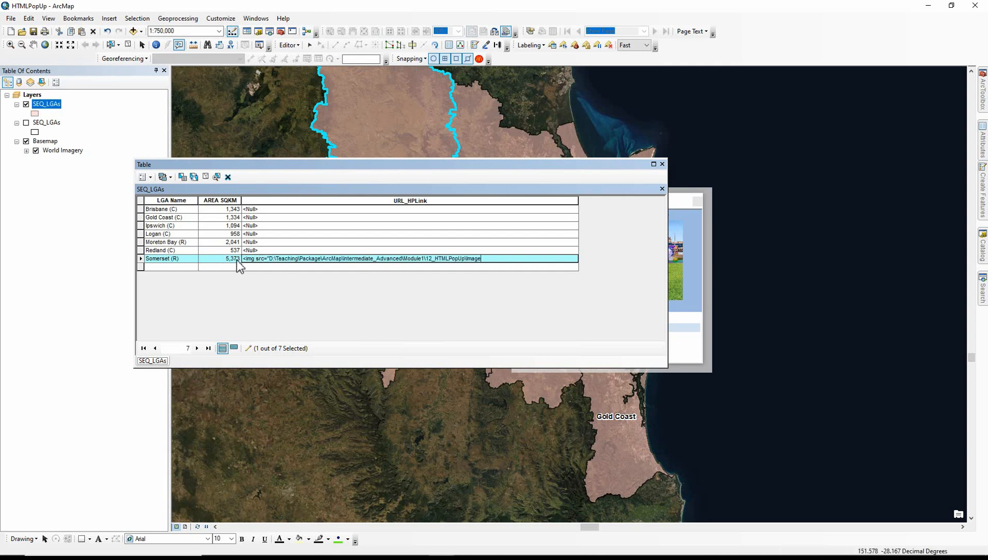
text(\Somerset.png" width=)
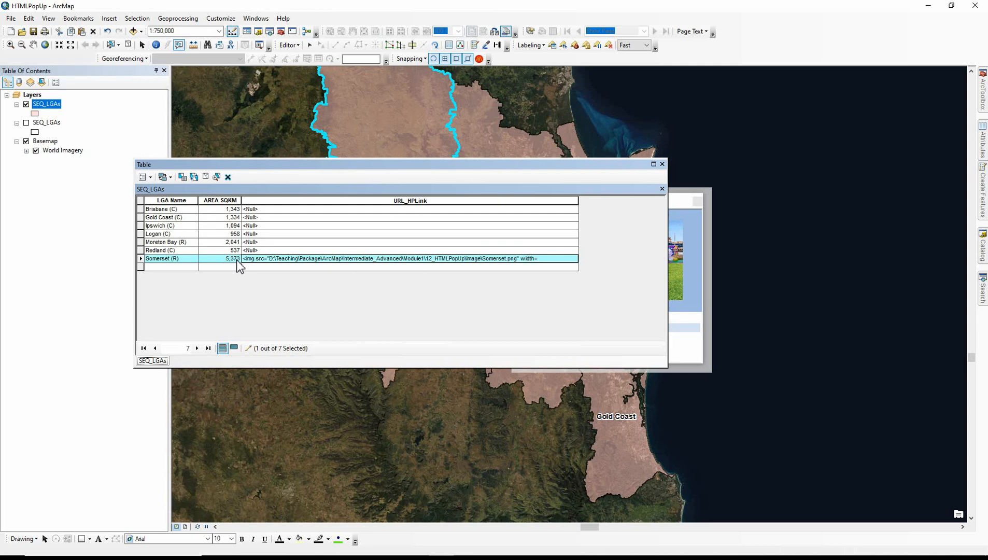
text(">)
click(289, 45)
click(297, 71)
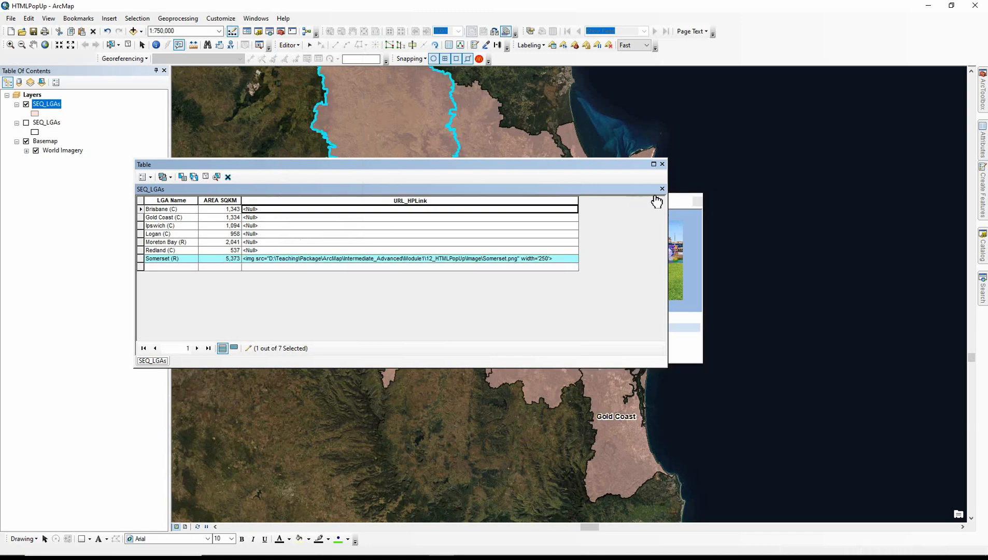
Close the table and the Brisbane popup, show the Somerset polygon's popup, and enlarge it to check the image
click(662, 165)
click(697, 201)
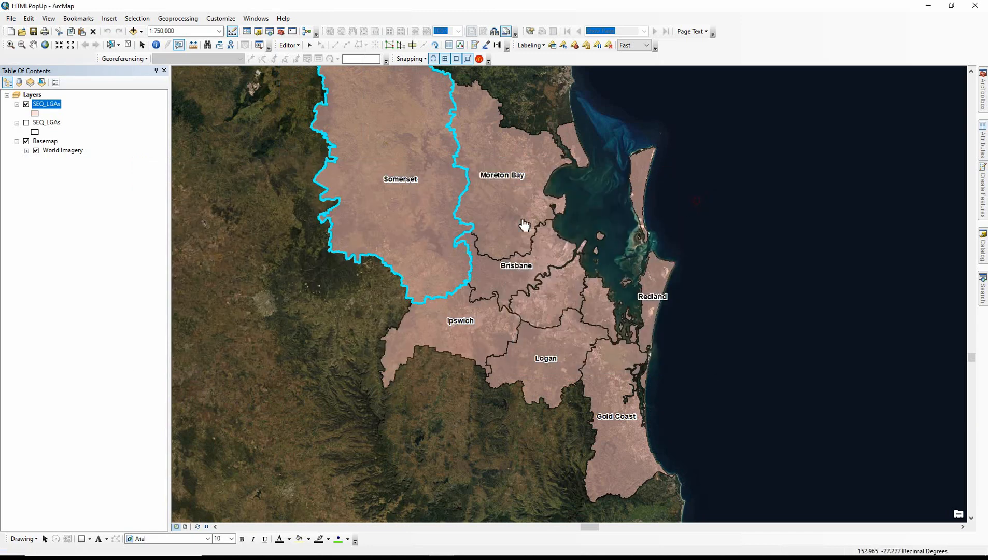
click(417, 215)
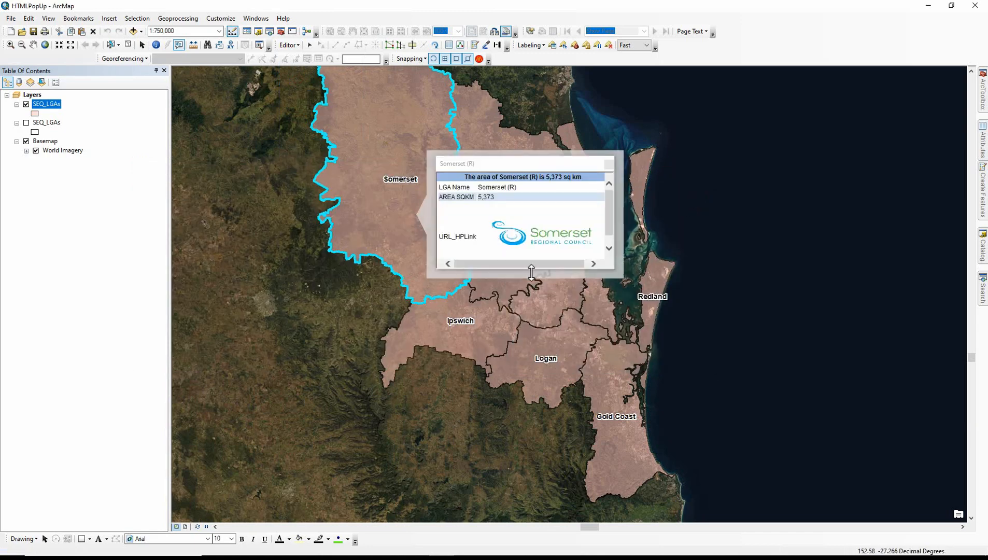
drag(531, 269, 535, 330)
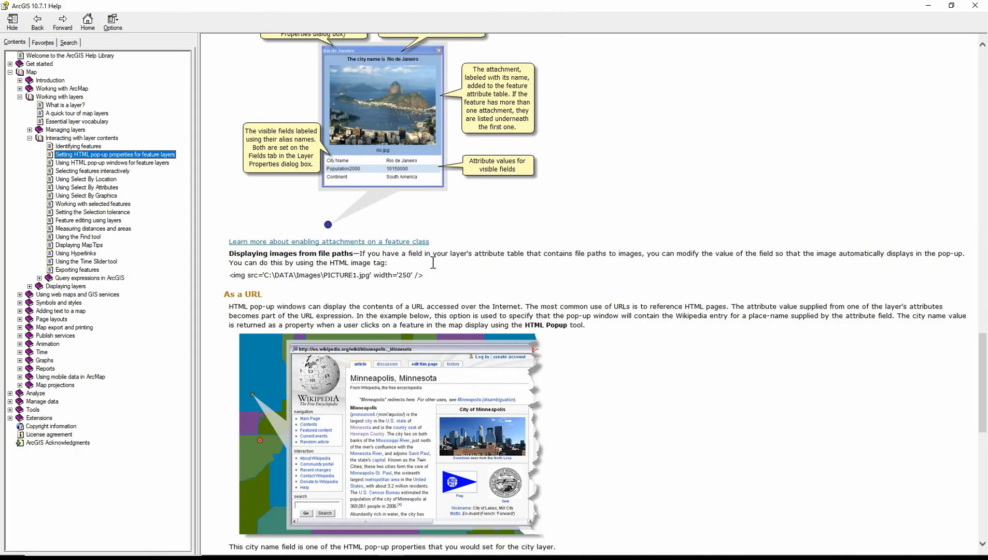
In ArcGIS Help, examine the HTML image tag example and its file path under Displaying images from file paths
drag(426, 275, 227, 282)
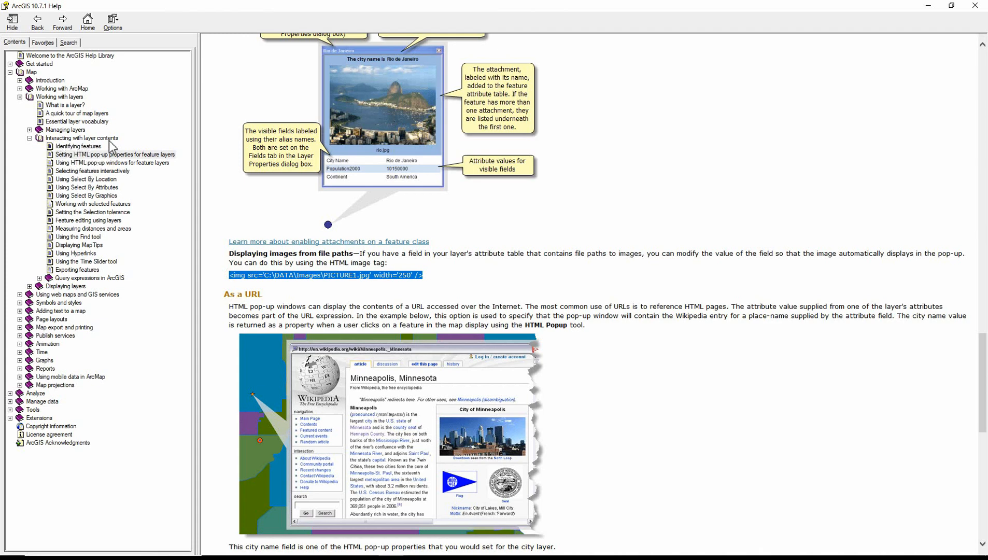
drag(229, 275, 430, 279)
click(424, 274)
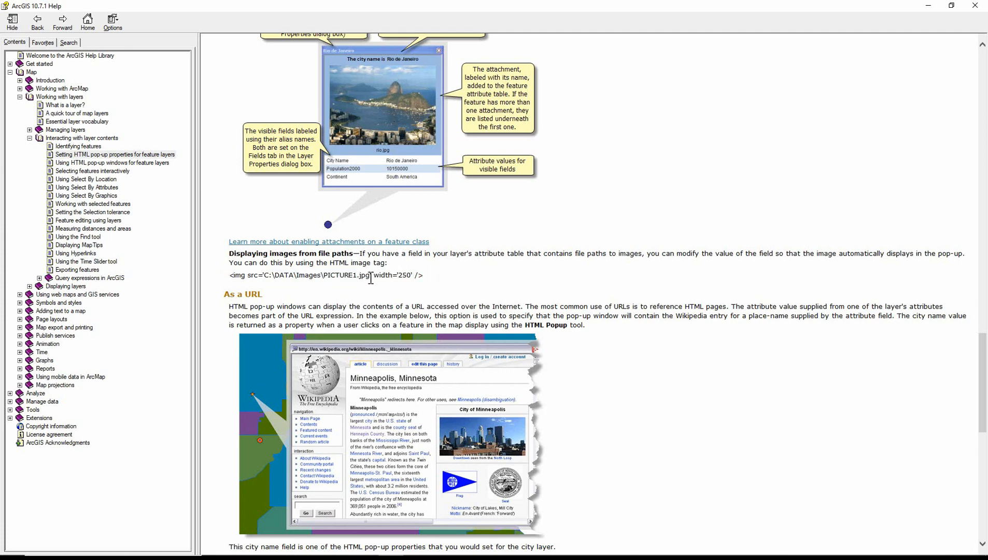
drag(373, 276, 263, 278)
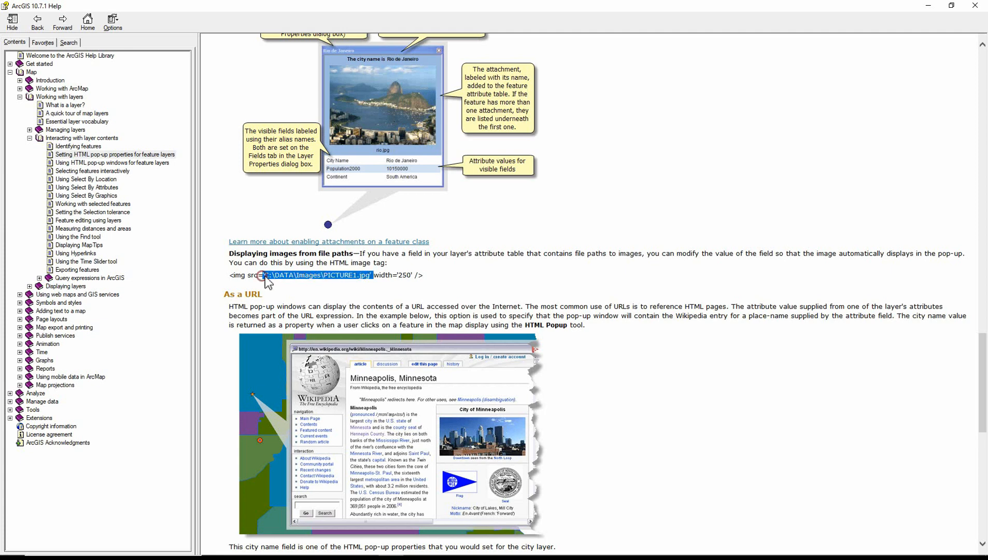
click(276, 276)
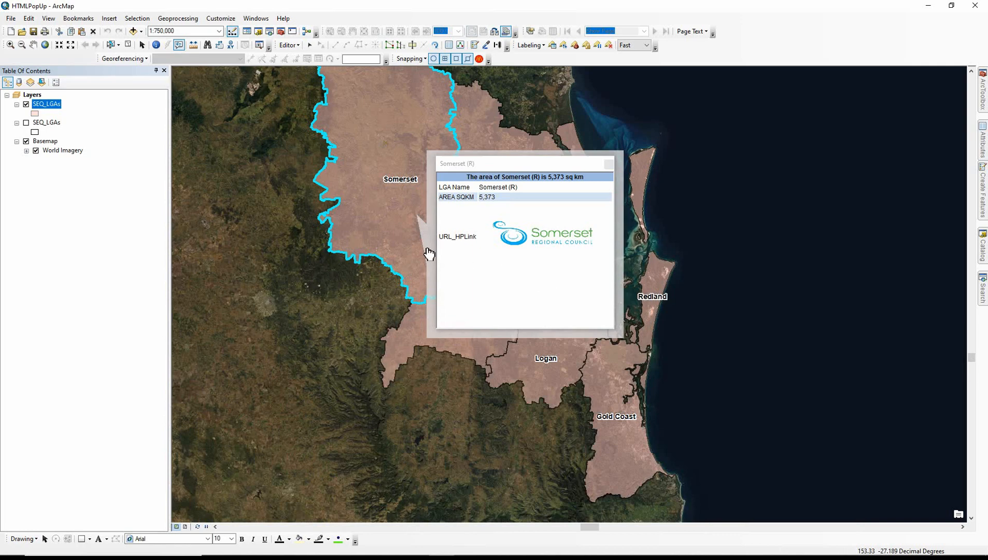
Shorten the image path in Somerset's URL_HPLink value to the relative path Image\Somerset.png, close the table, and reopen the Somerset popup
right_click(56, 104)
click(75, 135)
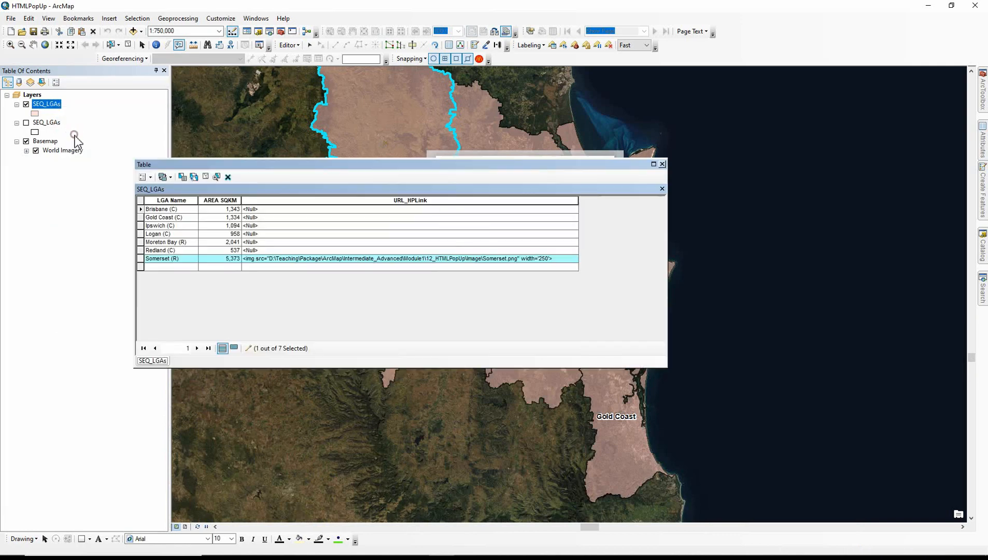
click(303, 259)
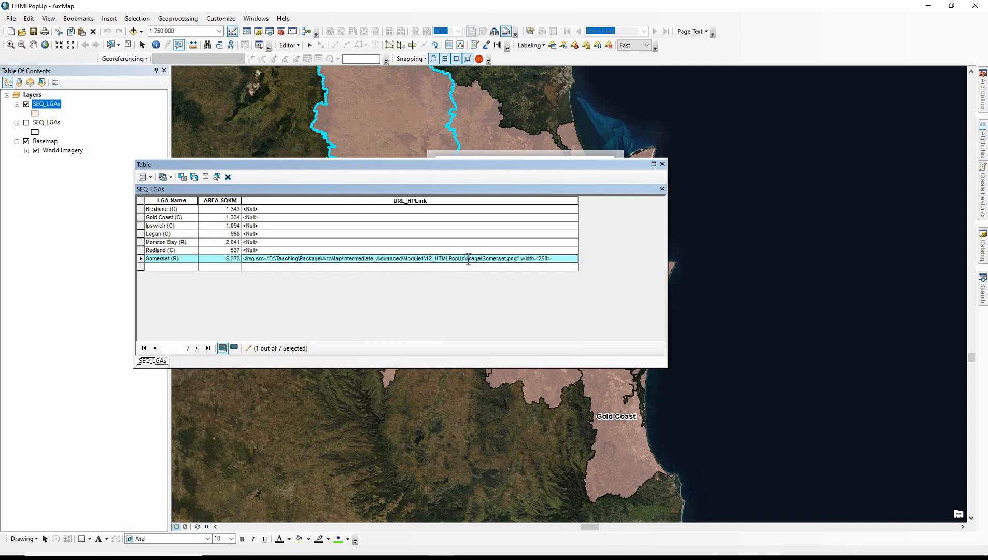
drag(466, 258, 269, 258)
key(BackSpace)
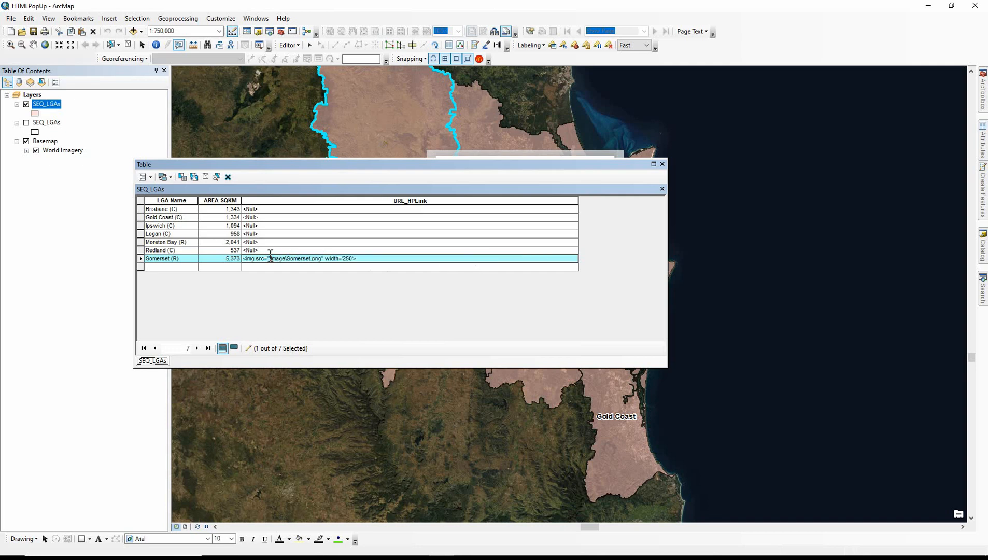
key(Delete)
click(662, 164)
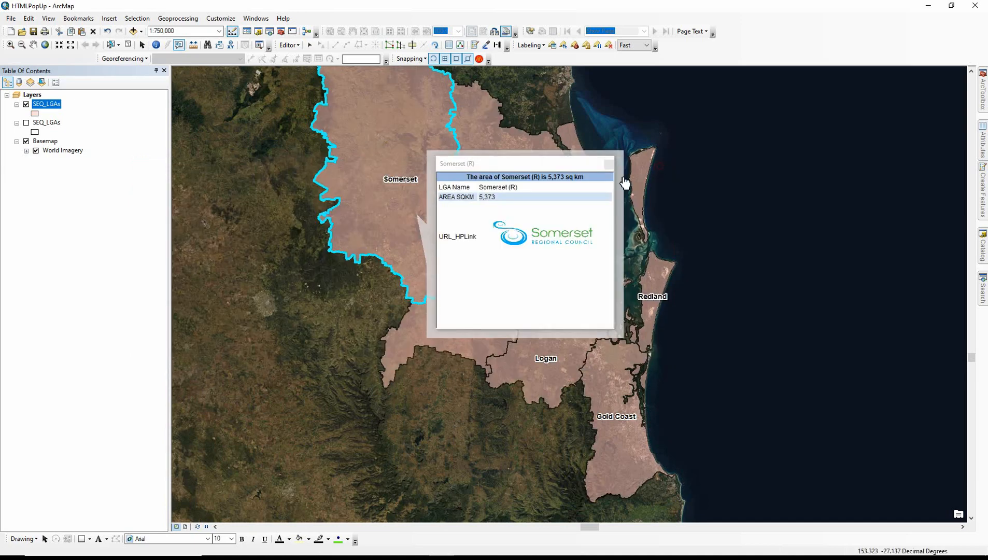
click(609, 164)
click(422, 187)
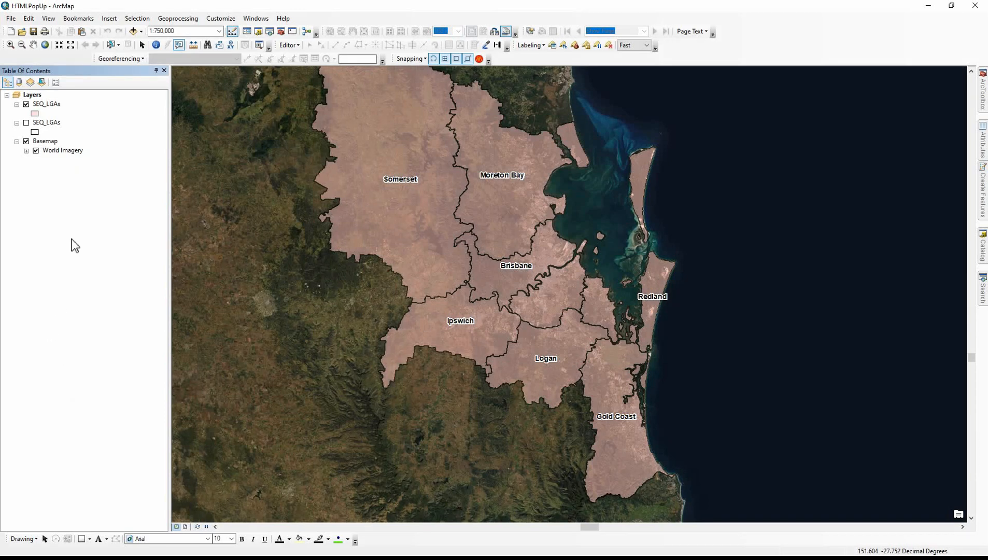
Set the SEQ_LGAs layer's HTML popup to display as a URL taken from the URL_HPLink field, leaving prefix and suffix empty, and apply it
double_click(54, 105)
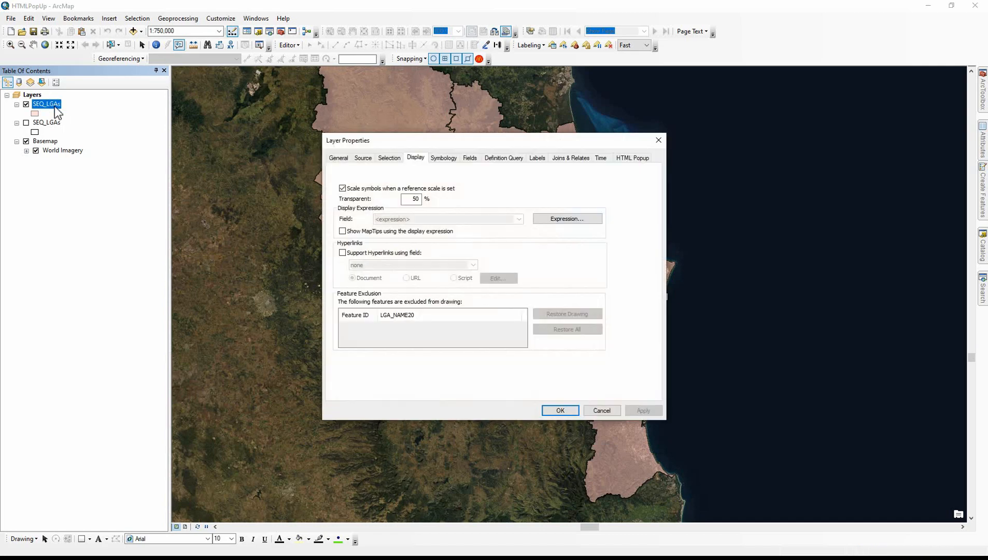
click(627, 161)
click(356, 217)
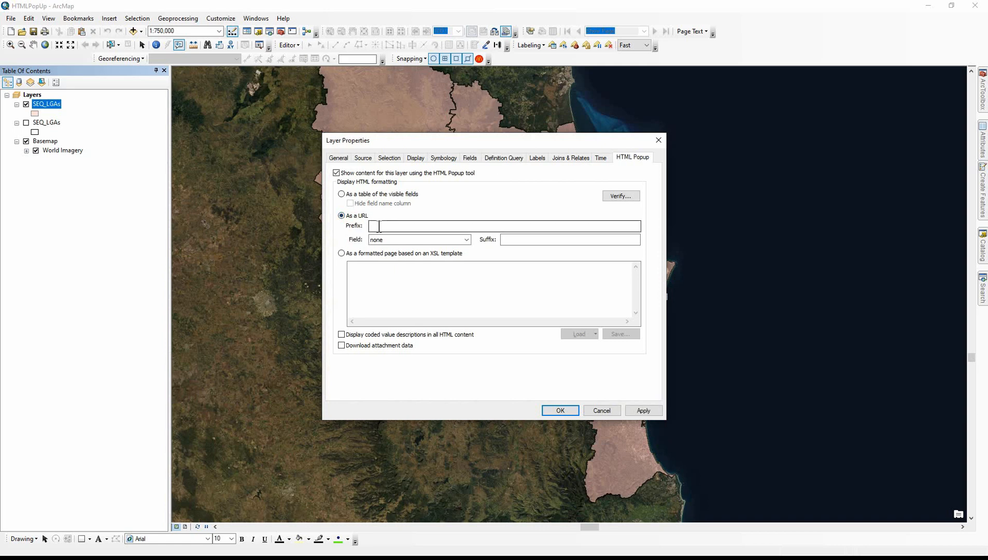
click(376, 226)
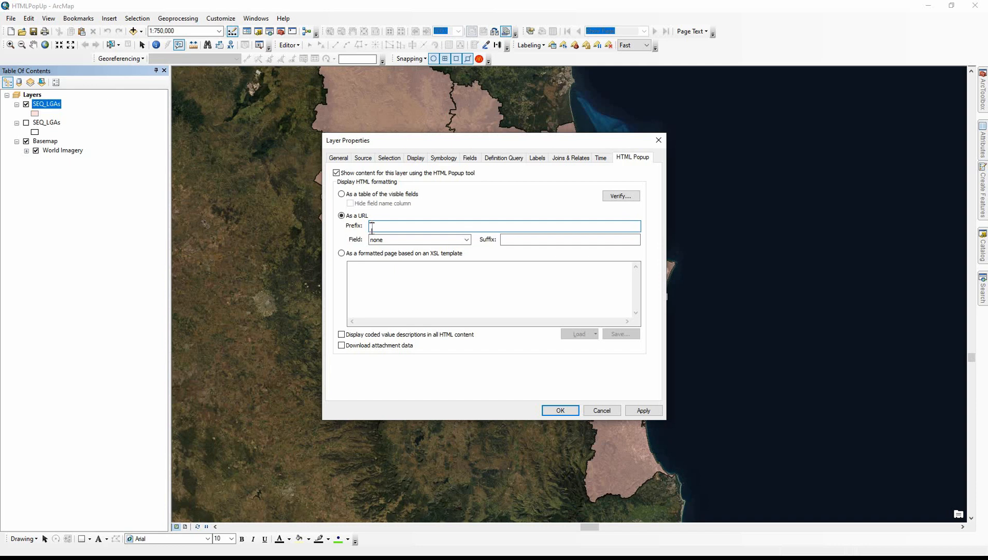
click(380, 248)
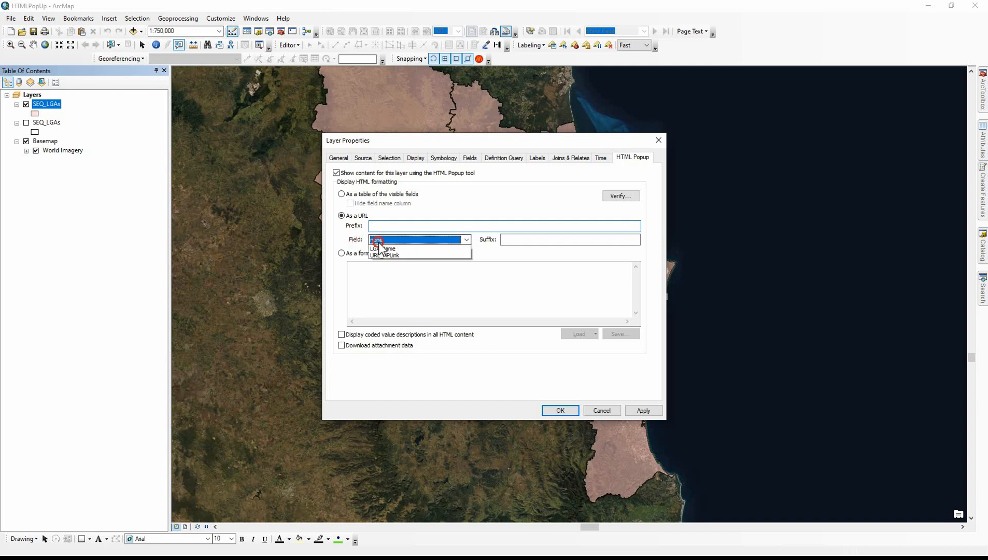
click(378, 243)
click(515, 241)
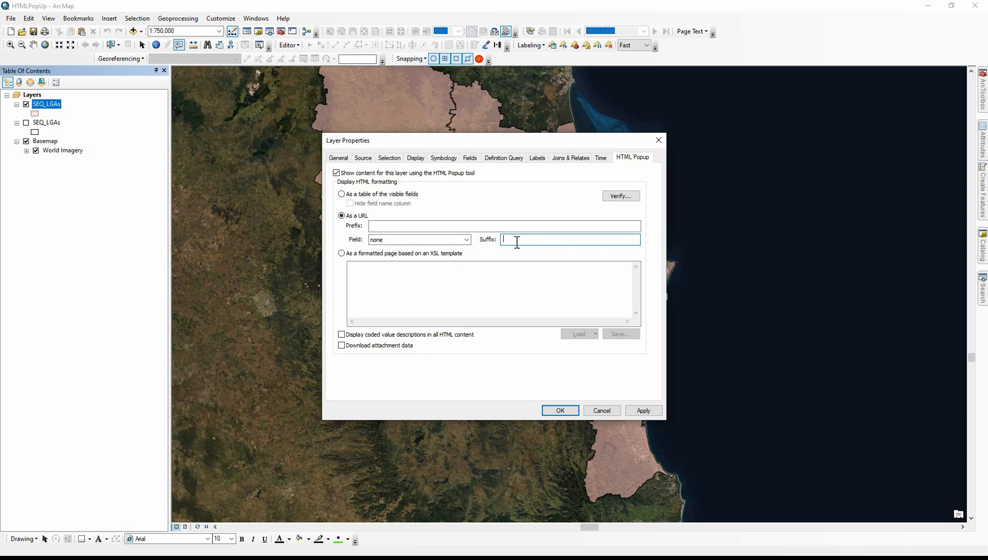
click(466, 239)
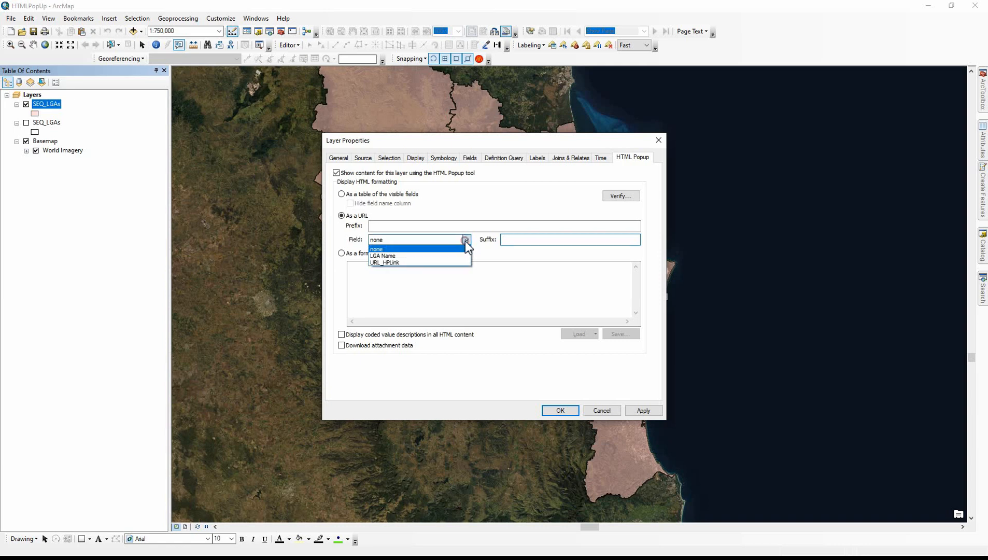
click(397, 263)
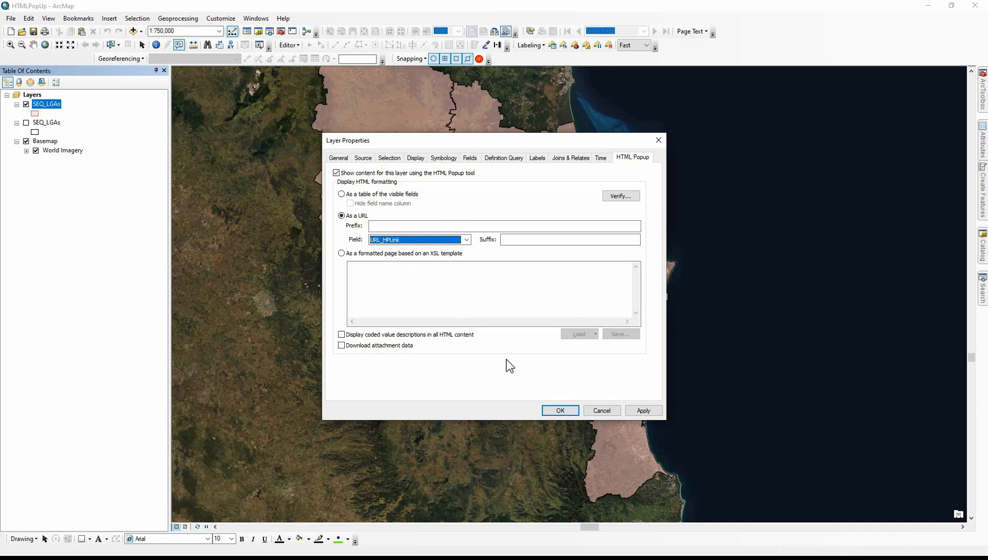
click(560, 410)
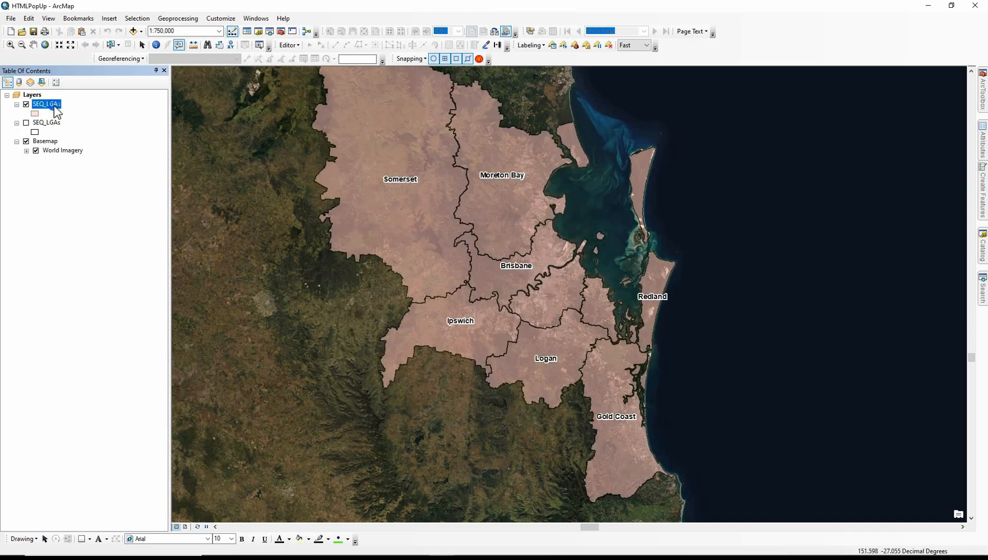
Examine the website addresses in the URL_HPLink field of the SEQ_LGAs attribute table, including Brisbane and Gold Coast, and close the table
right_click(54, 105)
click(78, 134)
click(265, 201)
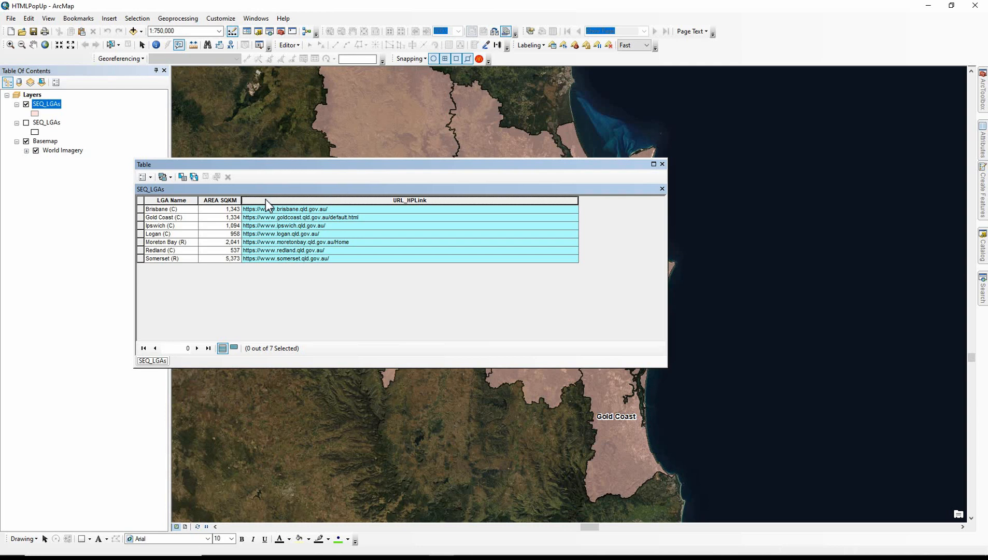
click(268, 209)
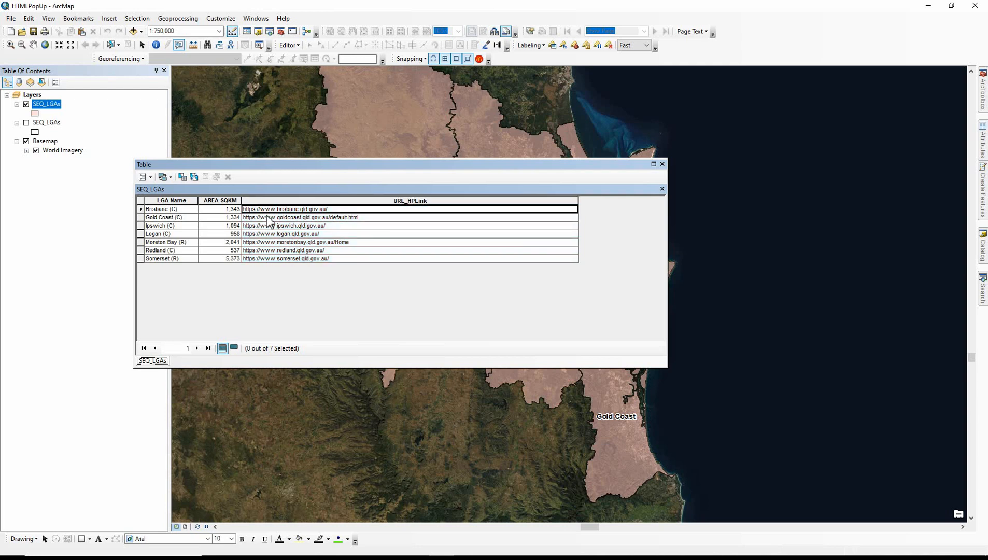
click(268, 217)
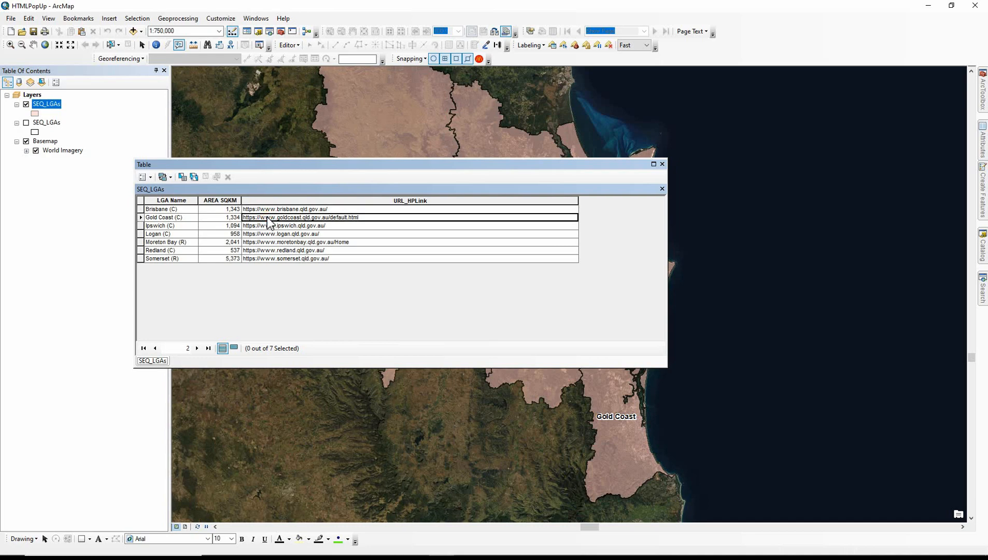
click(662, 164)
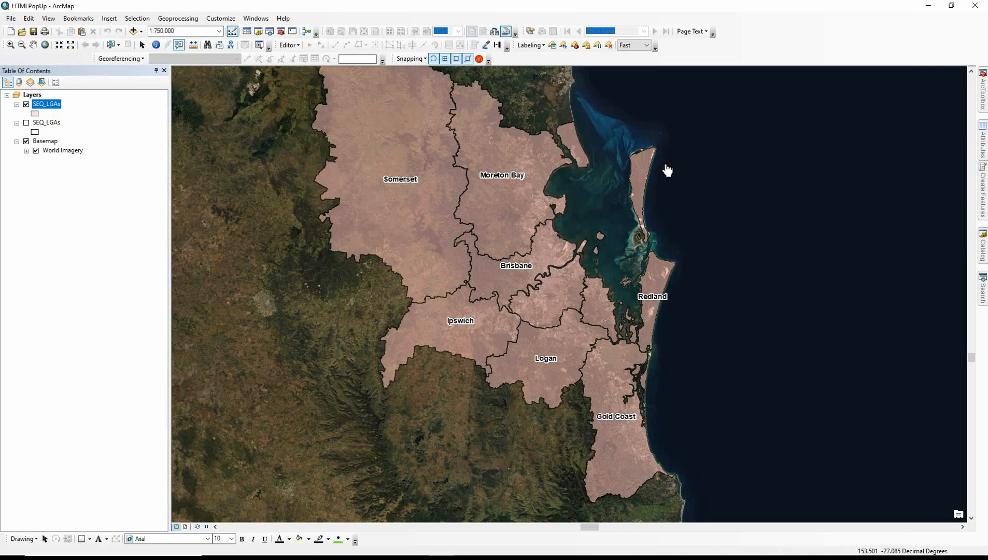
Show the Brisbane polygon's HTML popup, widen it, browse the council website inside, and follow its Parks link
click(179, 48)
click(510, 271)
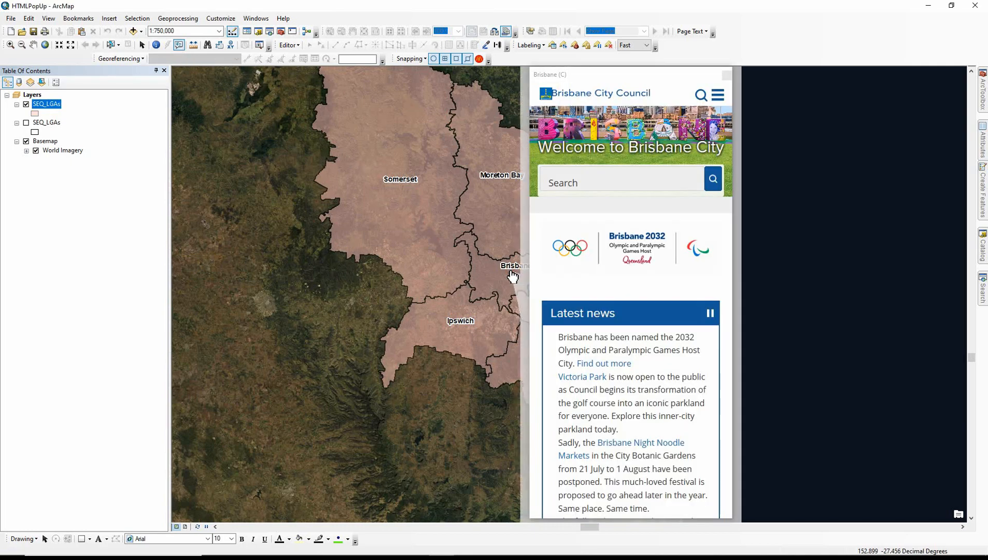
drag(733, 277, 943, 275)
scroll(855, 297, down, 15)
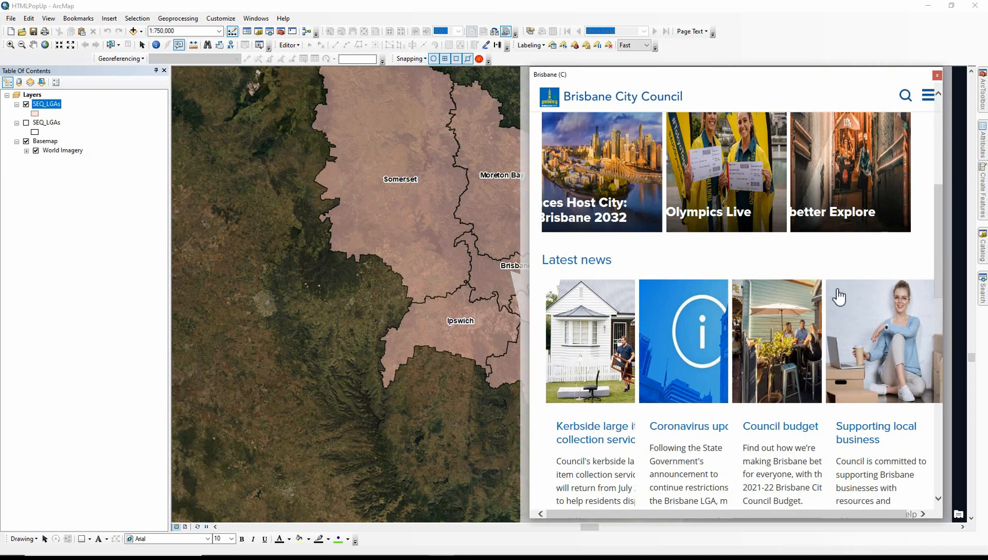
scroll(830, 297, down, 3)
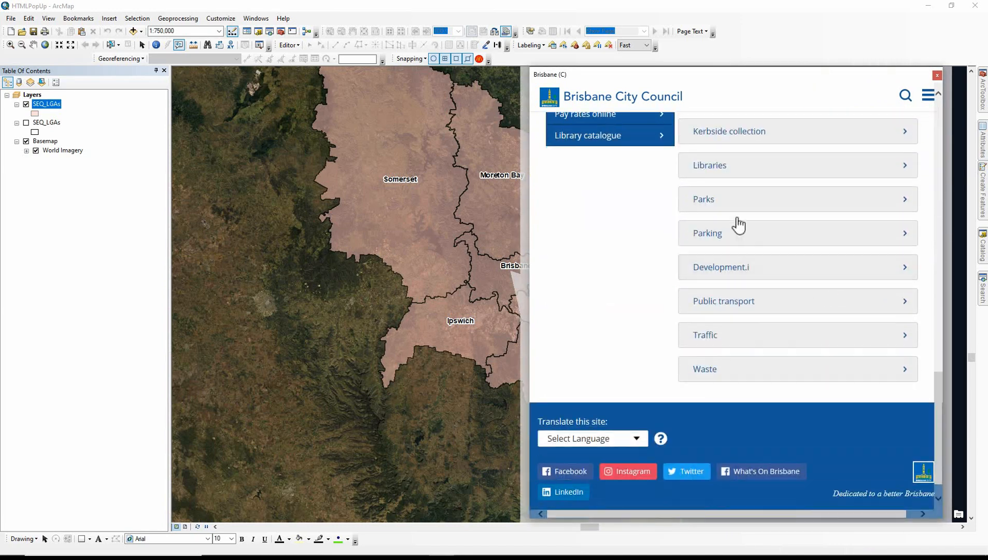
click(731, 202)
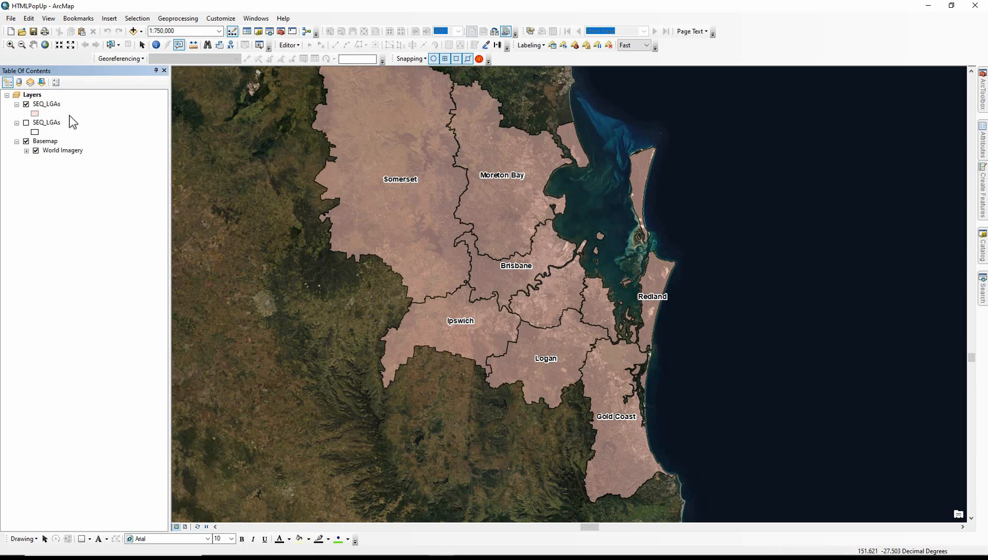
Switch the SEQ_LGAs popup to a formatted page based on an XSL template and load the default template
click(56, 106)
double_click(56, 105)
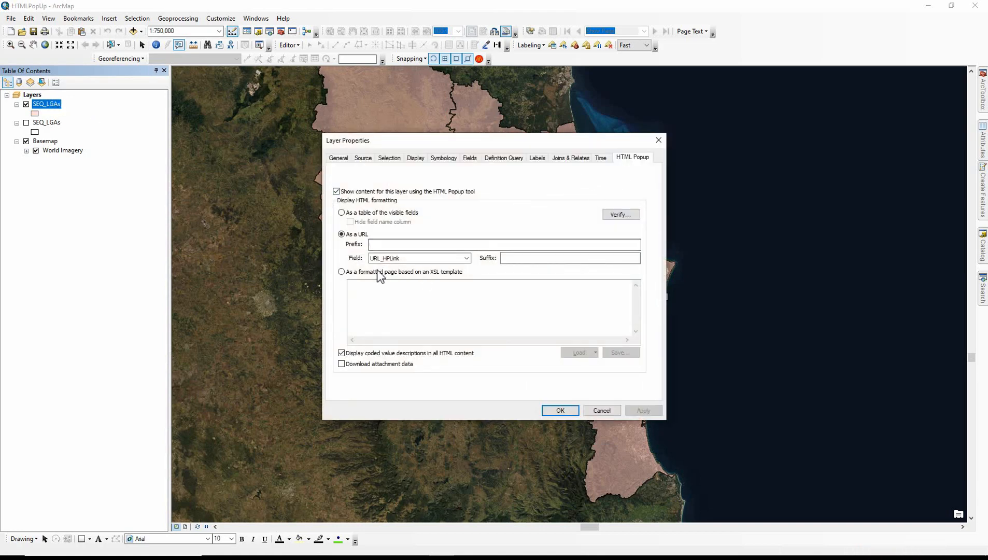
click(341, 271)
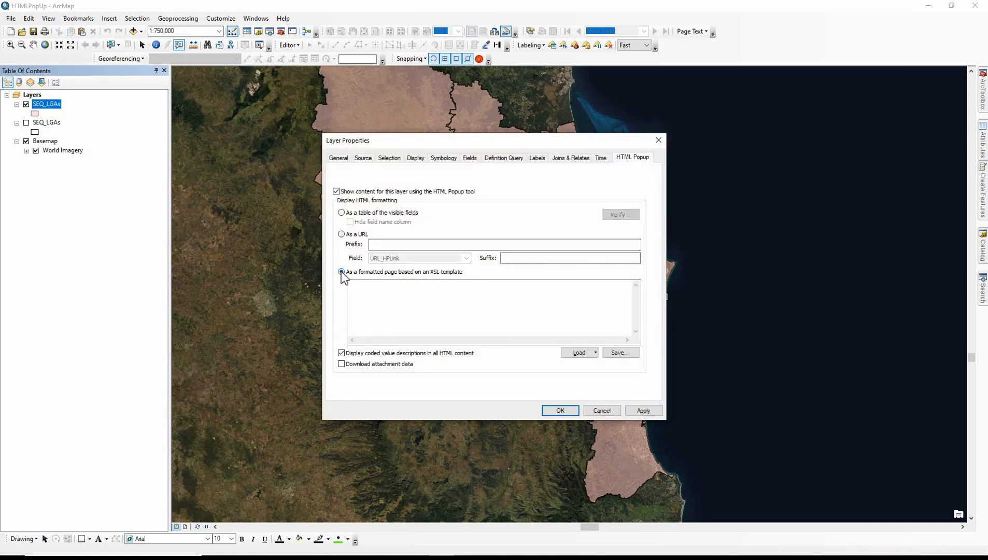
click(578, 353)
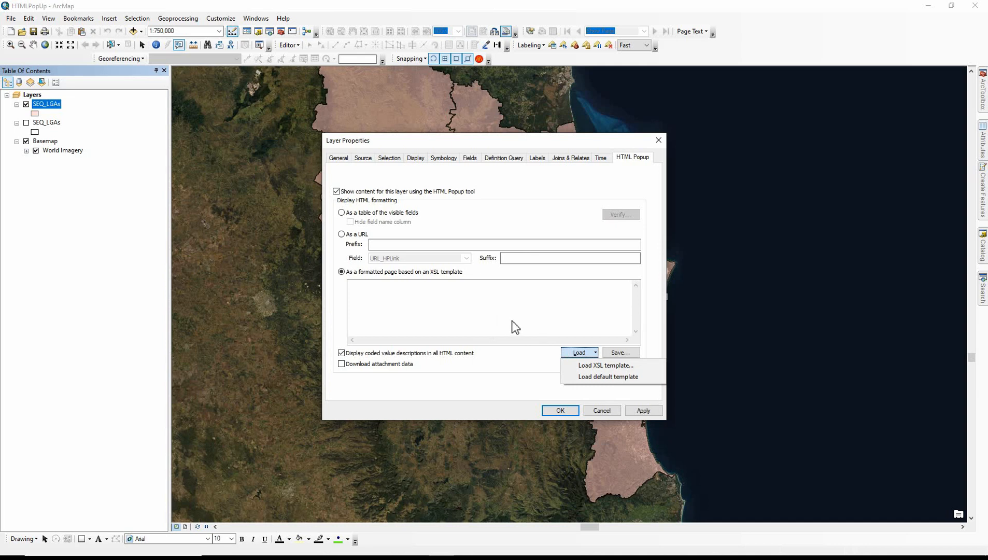
click(580, 377)
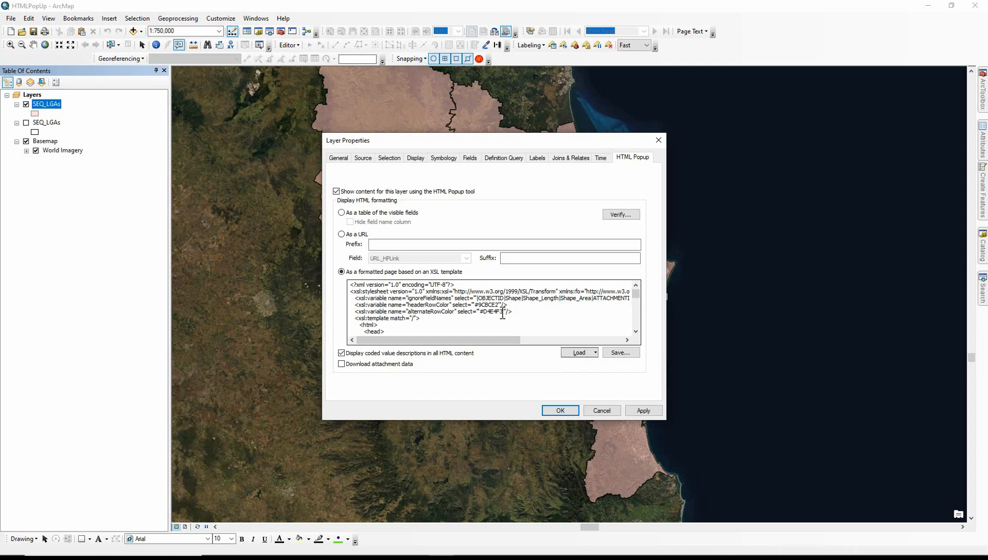
Delete the table cell containing <xsl:value-of select="FieldsDoc/Title" /> from the XSL template and apply the layer properties
scroll(502, 313, down, 2)
scroll(384, 295, down, 1)
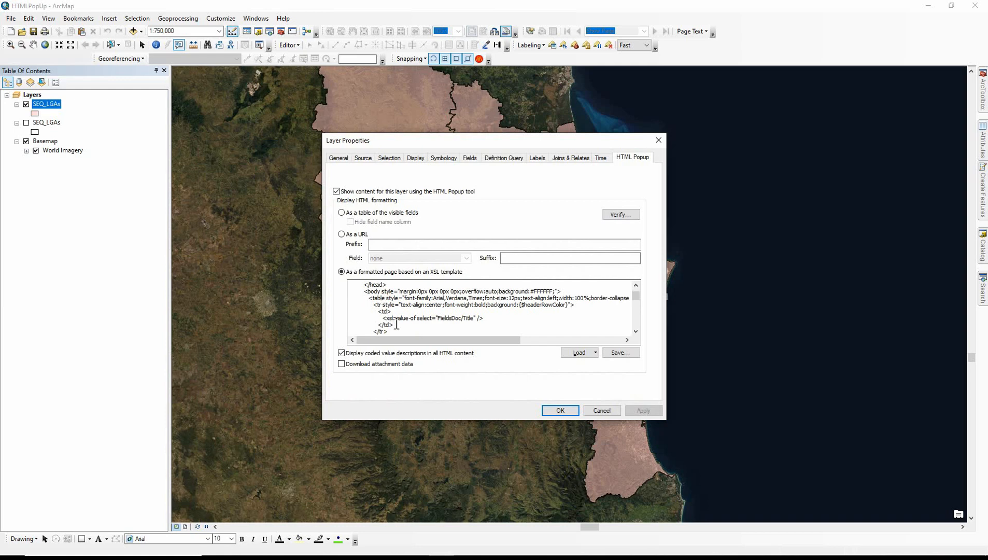
drag(395, 325, 332, 312)
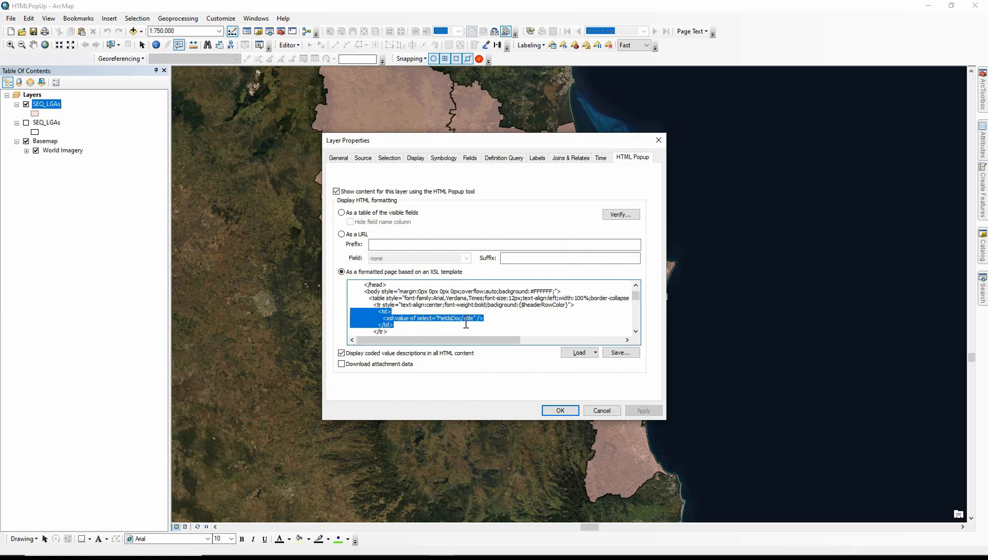
key(BackSpace)
key(BackSpace)
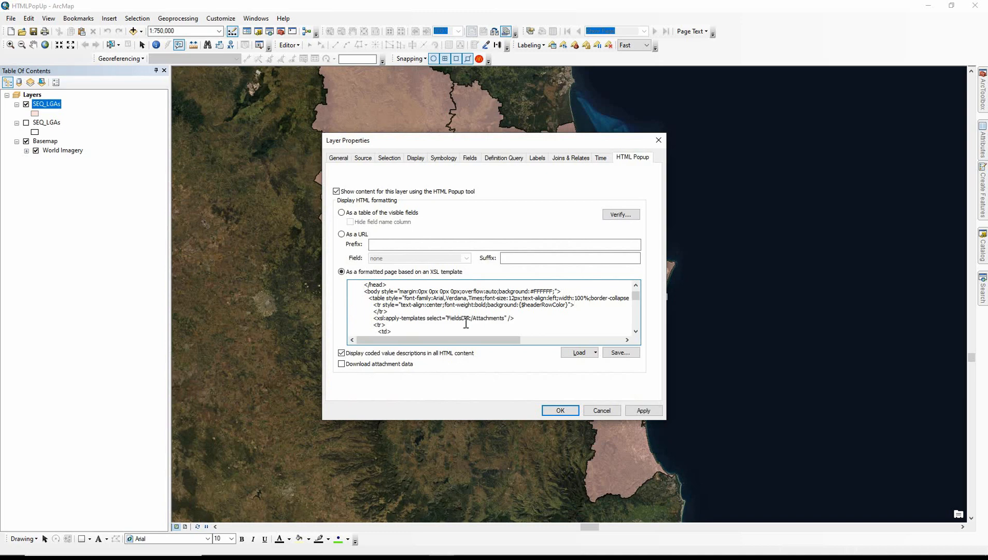
click(561, 410)
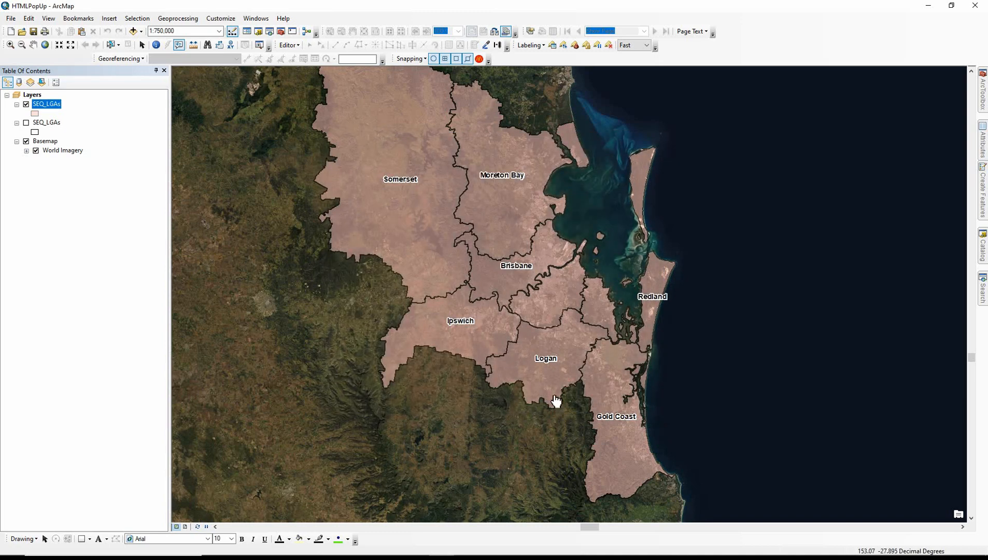
Show the Somerset polygon's HTML popup to check its title row, and close the popup
click(448, 276)
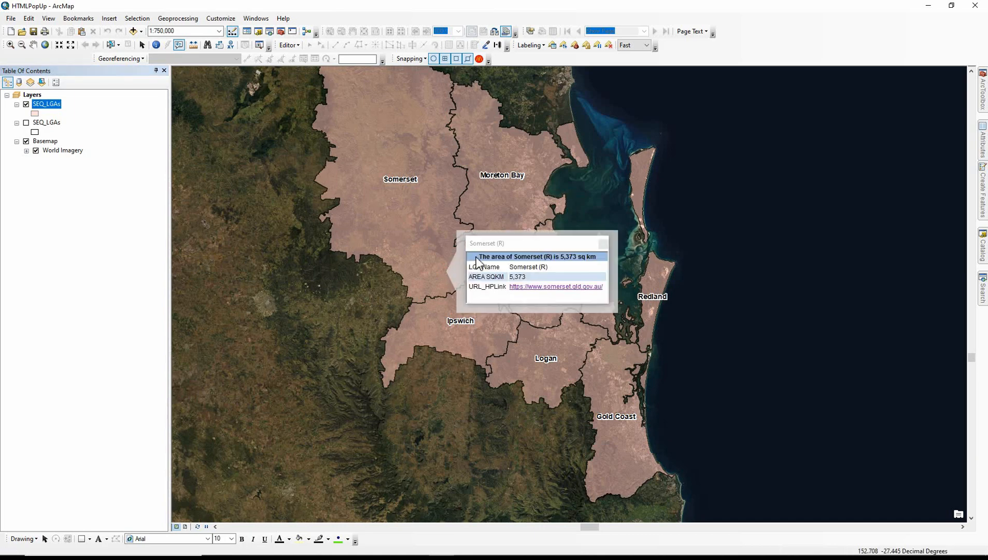
click(602, 244)
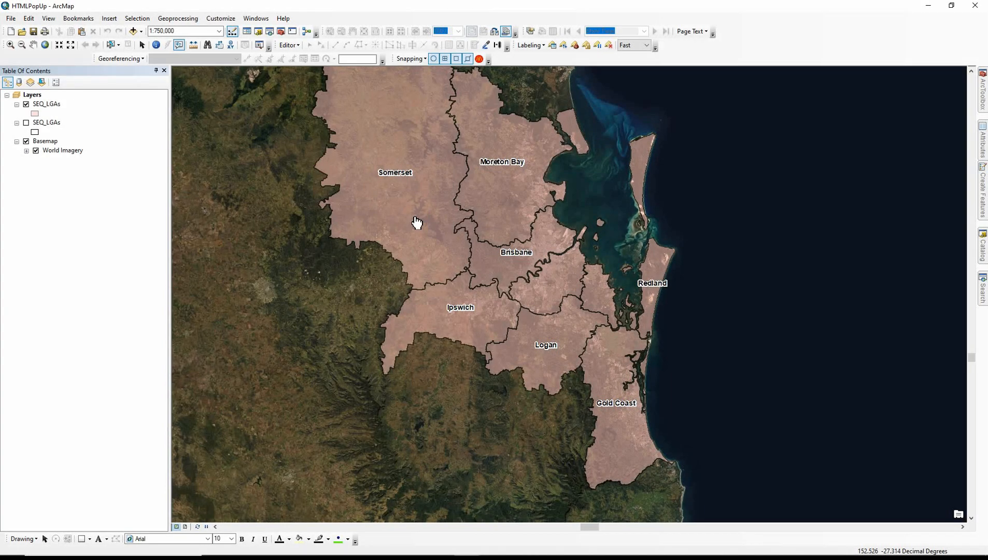
click(417, 220)
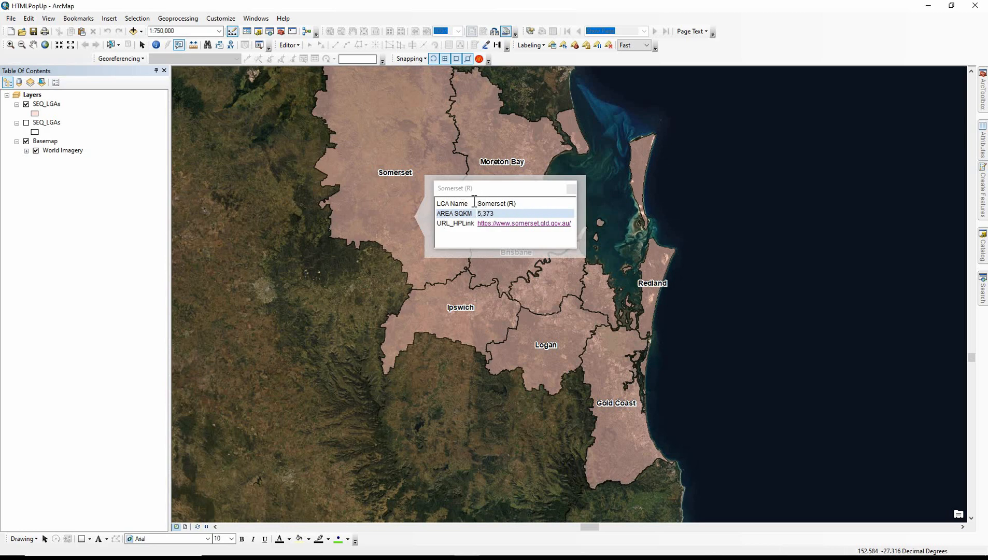
click(570, 190)
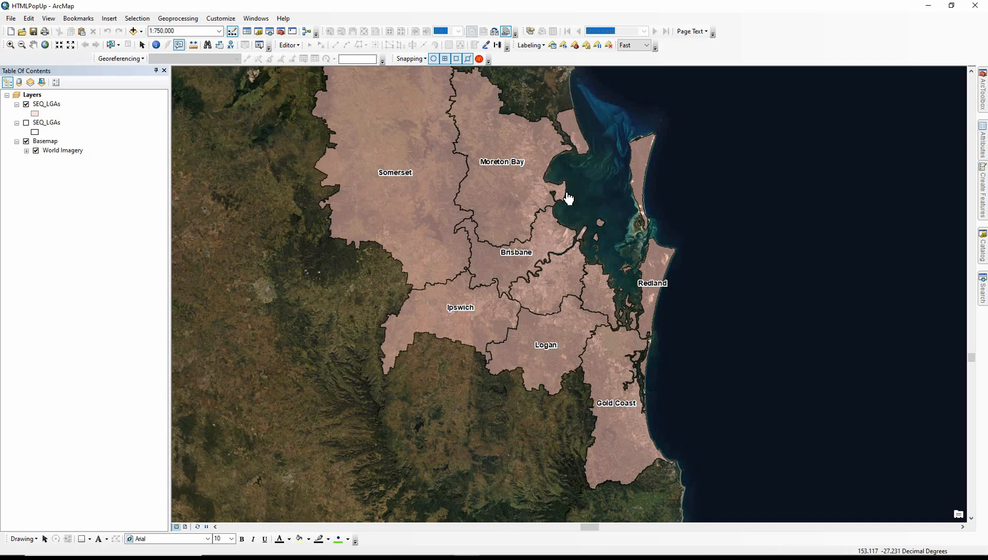
Load the green XSL template from the HTMLPopup folder for the SEQ_LGAs popup and apply the layer properties
click(40, 104)
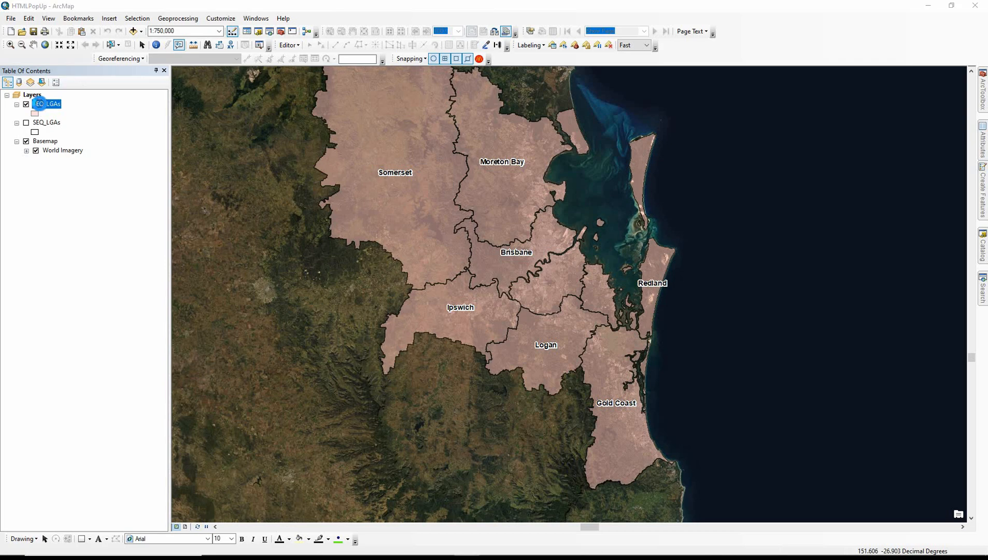
double_click(40, 104)
click(577, 352)
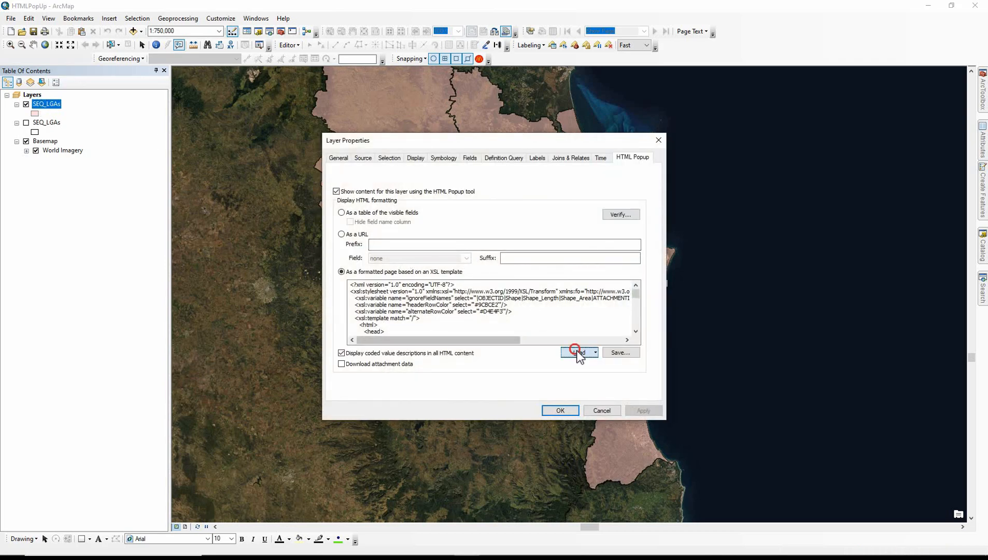
click(610, 367)
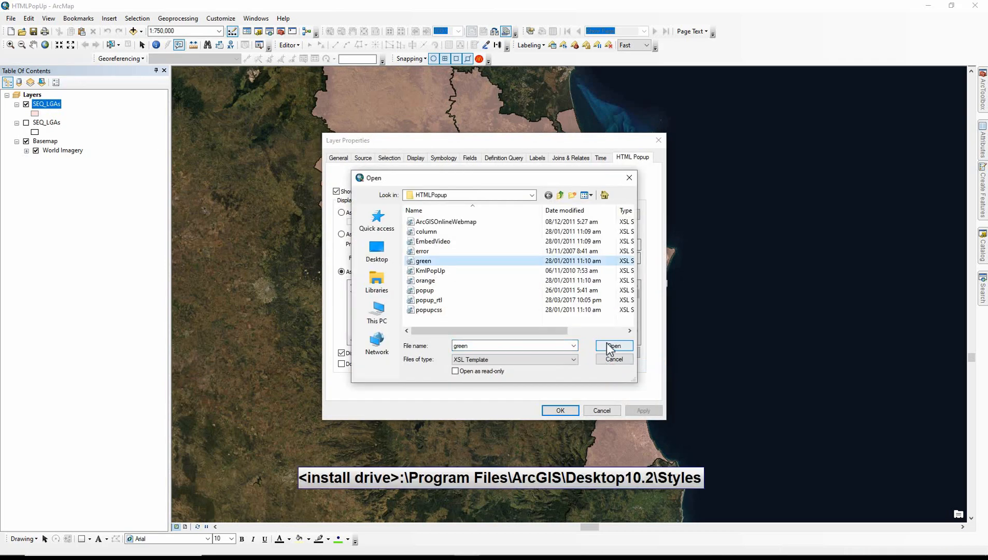
click(612, 345)
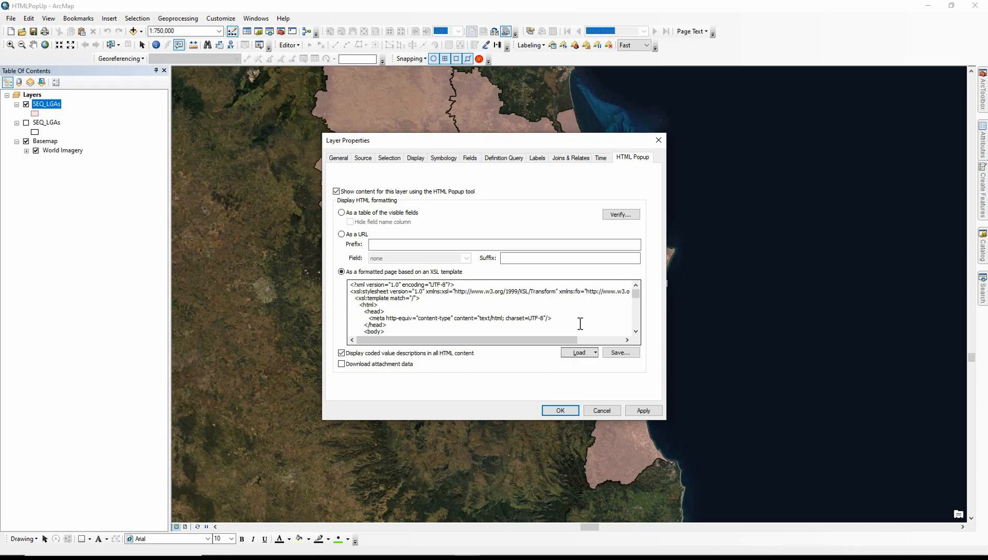
click(560, 409)
Check the Ipswich polygon's popup and close it, and show the Somerset popup enlarged to see its whole table
click(489, 322)
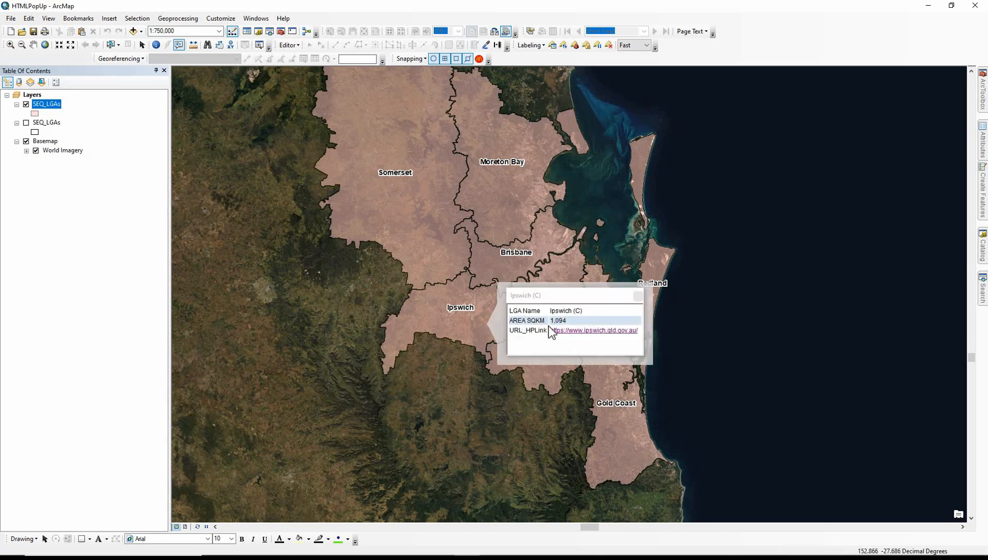
click(637, 296)
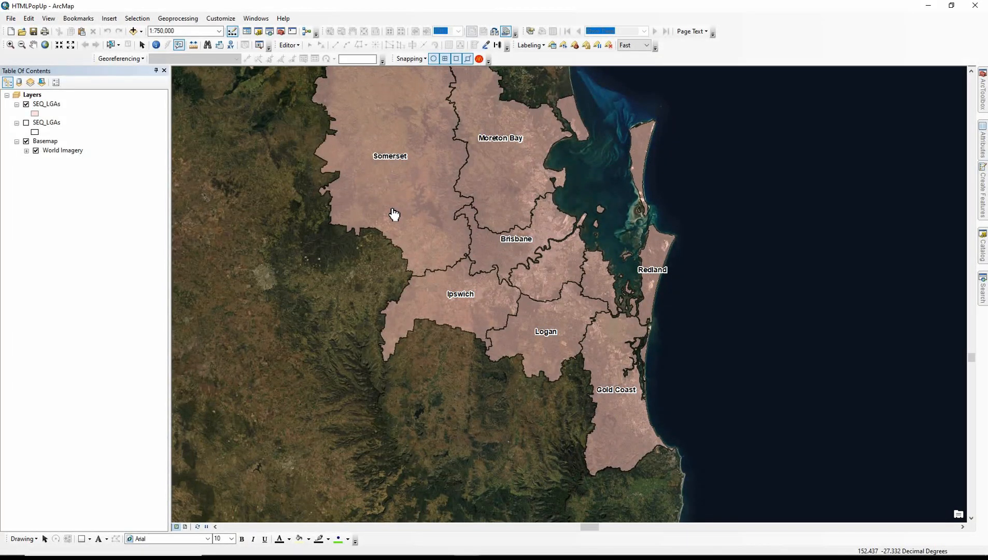
click(393, 214)
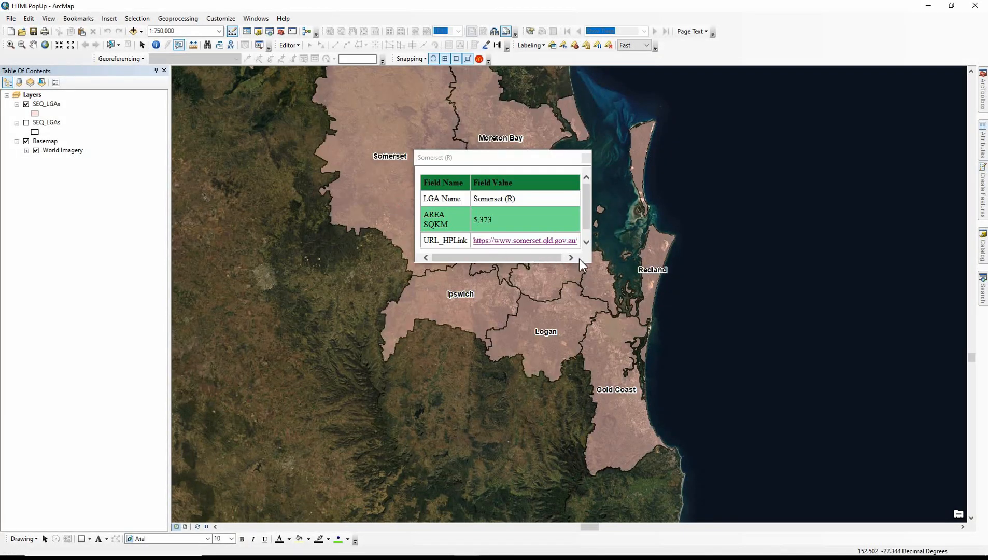
drag(590, 261, 637, 308)
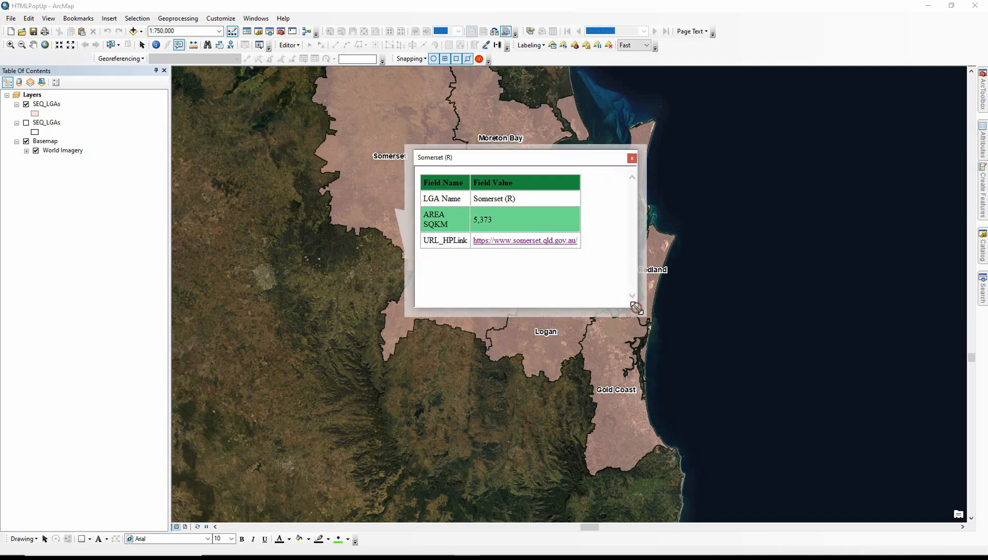